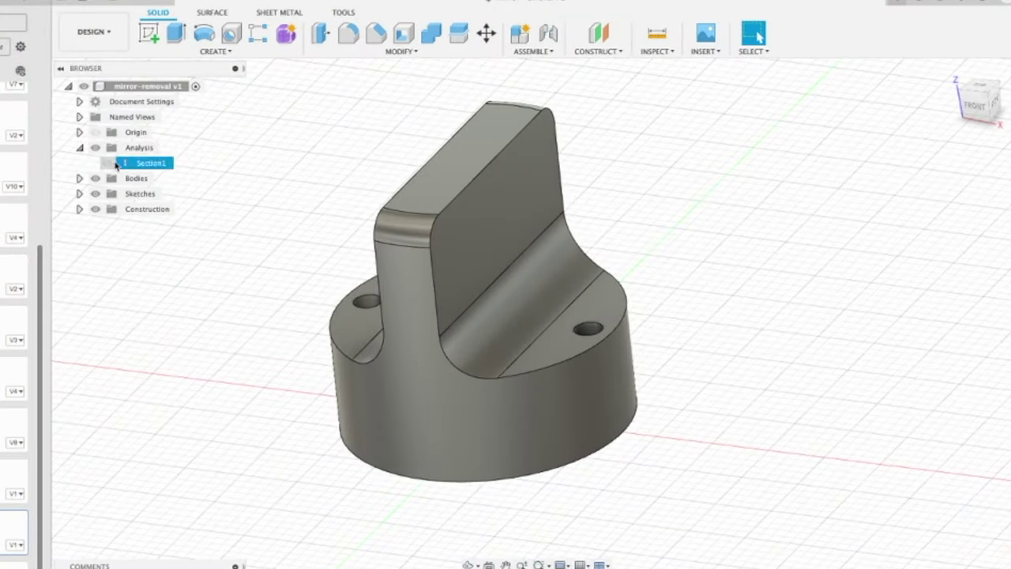
- Clear the part selection and zoom in on the 4.25 LG - 2.75 CTR label
{"action": "middle_click_drag", "start_coordinate": [251, 283], "coordinate": [249, 239], "text": "shift"}
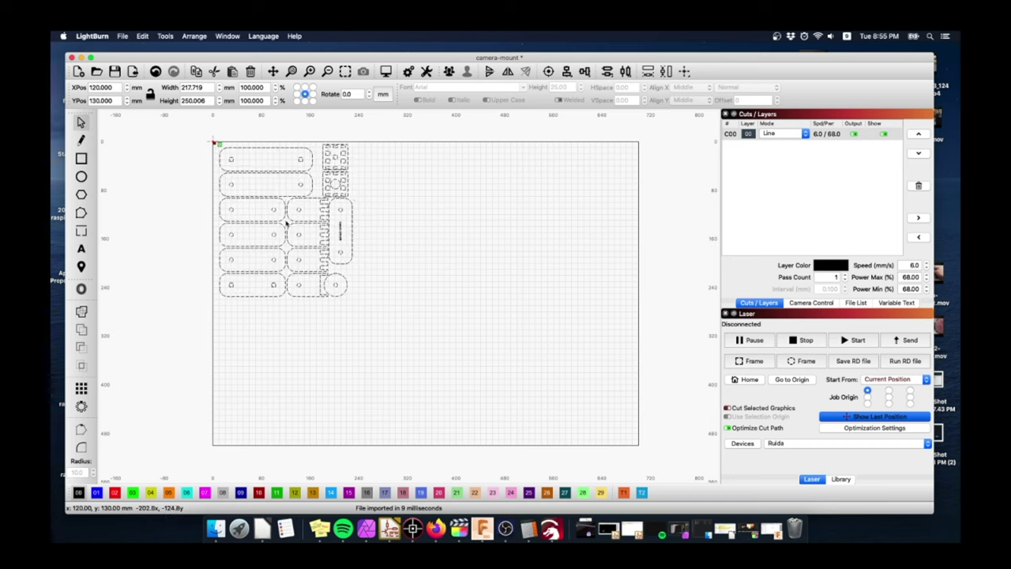
{"action": "left_click", "coordinate": [400, 227]}
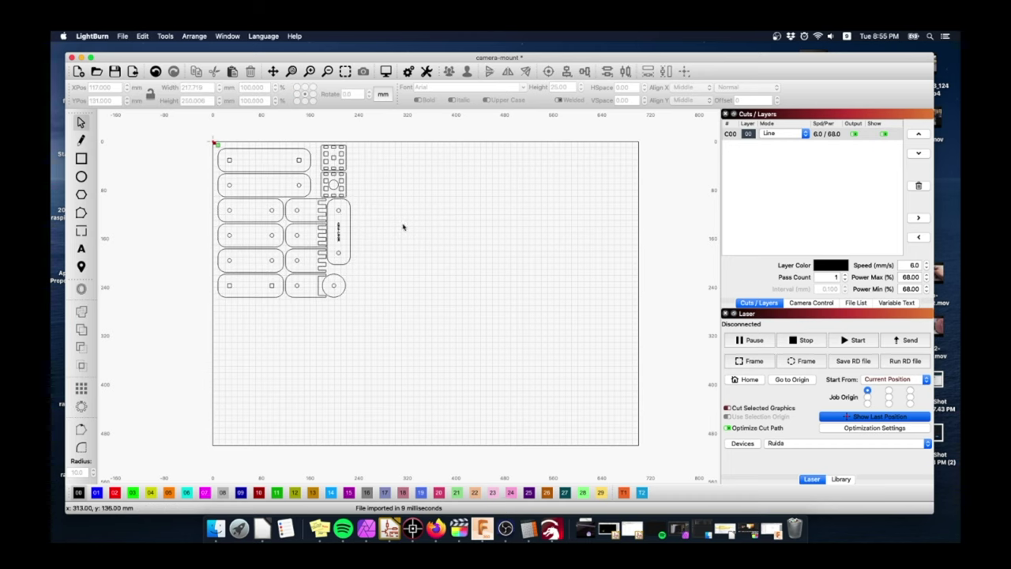
{"action": "scroll", "coordinate": [435, 228], "scroll_direction": "up", "scroll_amount": 4}
{"action": "scroll", "coordinate": [399, 231], "scroll_direction": "up", "scroll_amount": 2}
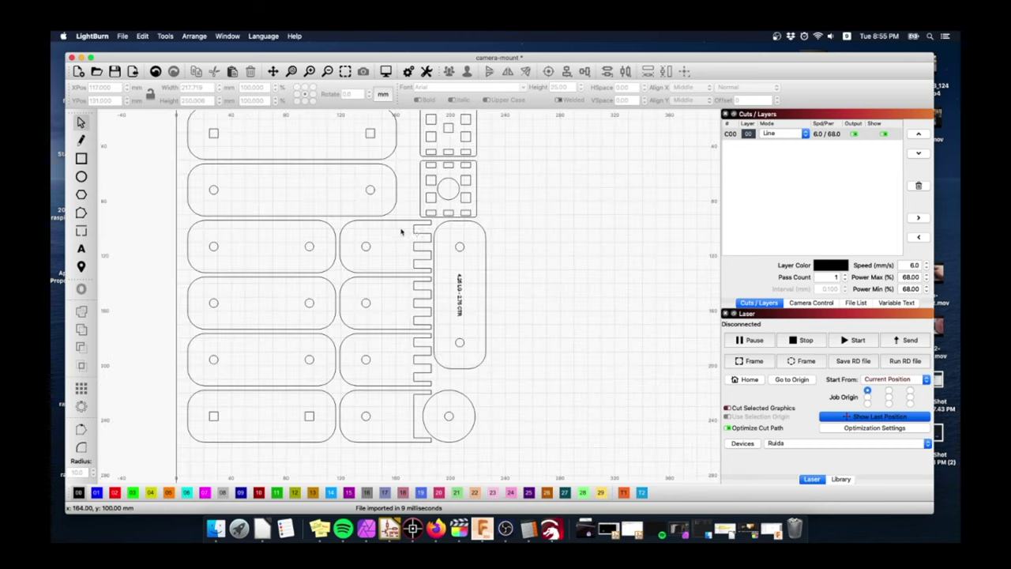
{"action": "scroll", "coordinate": [441, 246], "scroll_direction": "up", "scroll_amount": 1}
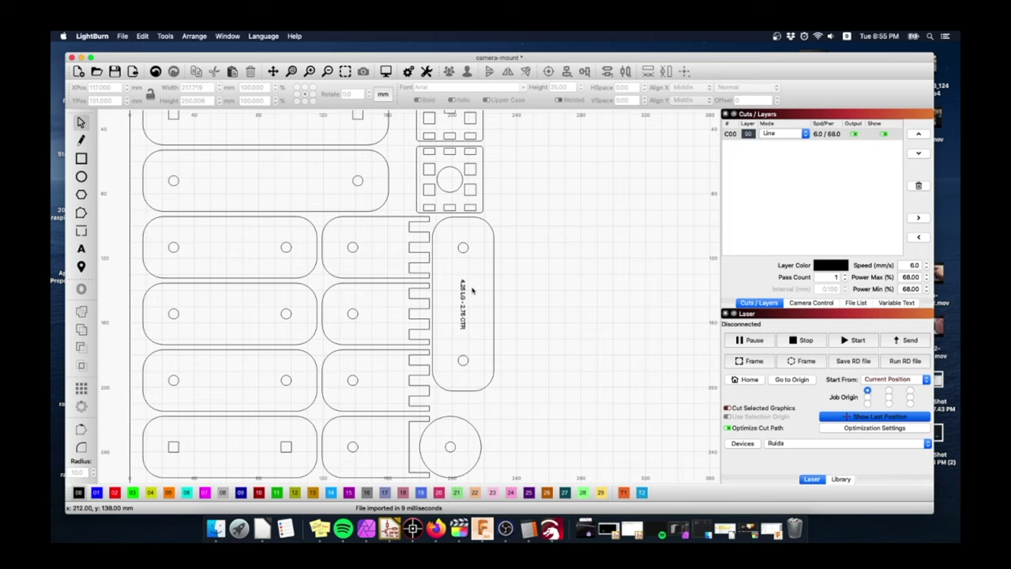
{"action": "left_click", "coordinate": [472, 333]}
{"action": "left_click", "coordinate": [474, 336]}
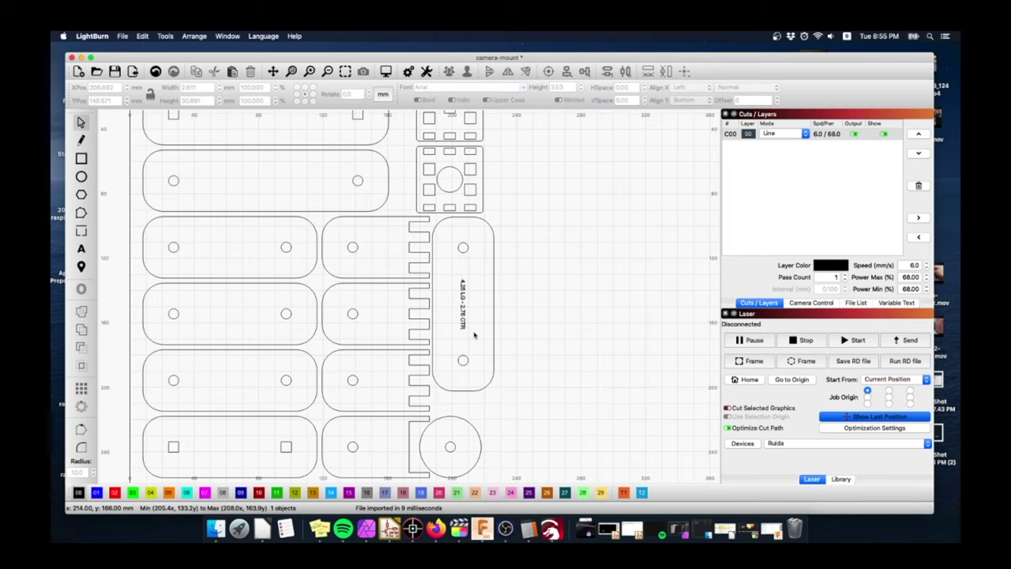
- Move the label onto the green C03 layer, then deselect it
{"action": "scroll", "coordinate": [474, 324], "scroll_direction": "down", "scroll_amount": 4}
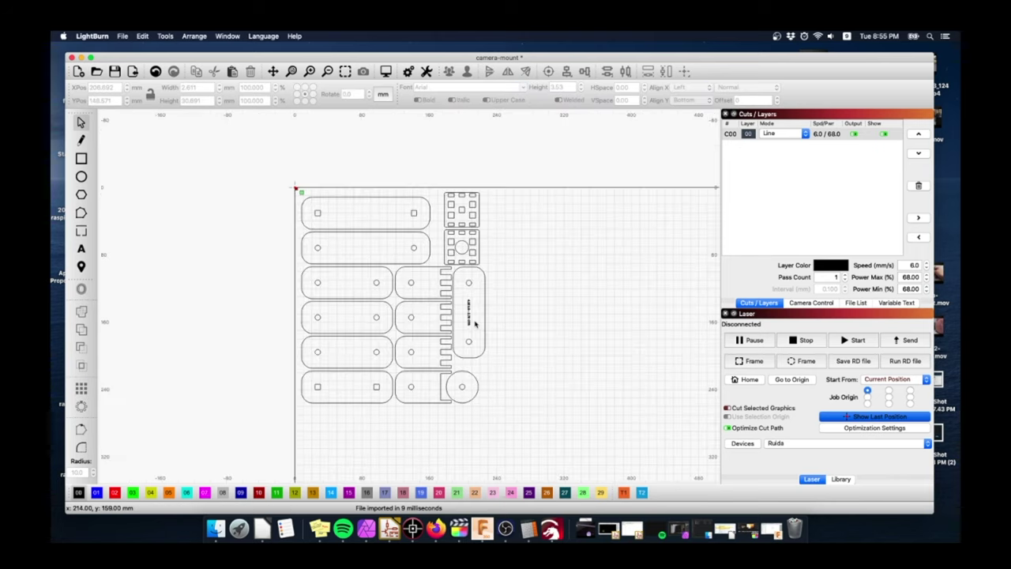
{"action": "scroll", "coordinate": [505, 286], "scroll_direction": "up", "scroll_amount": 2}
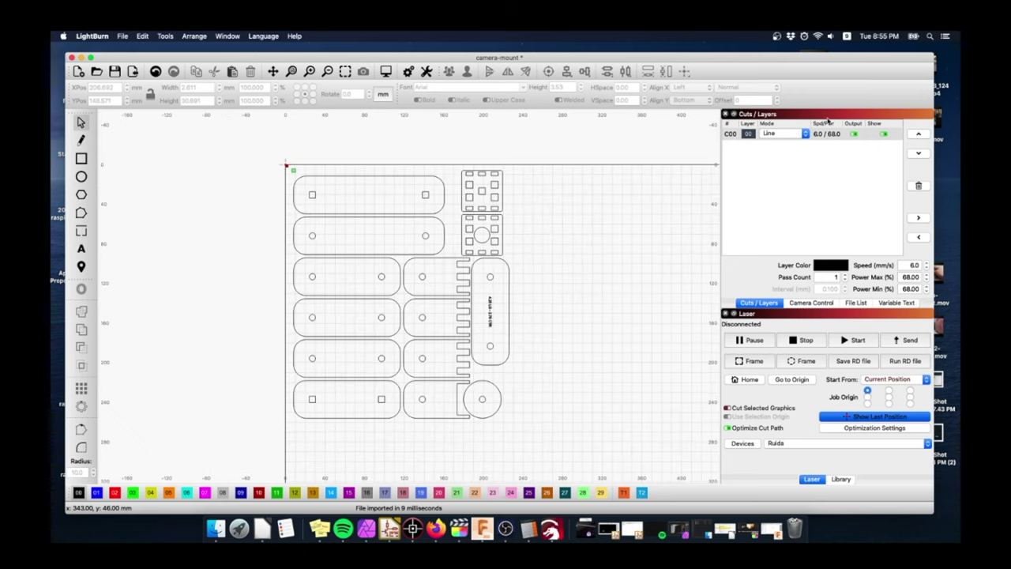
{"action": "scroll", "coordinate": [601, 282], "scroll_direction": "up", "scroll_amount": 3}
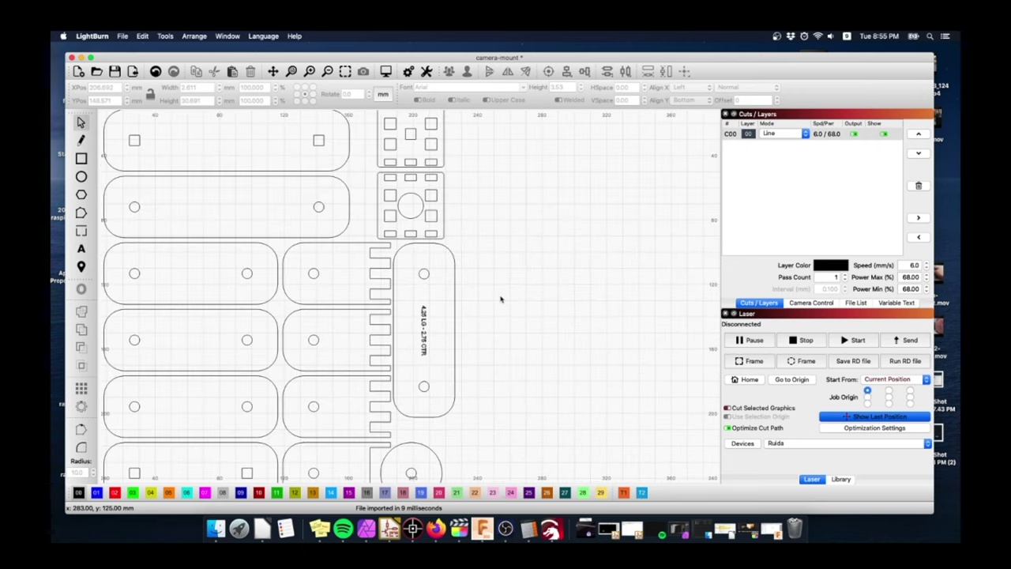
{"action": "left_click_drag", "start_coordinate": [439, 364], "coordinate": [438, 363]}
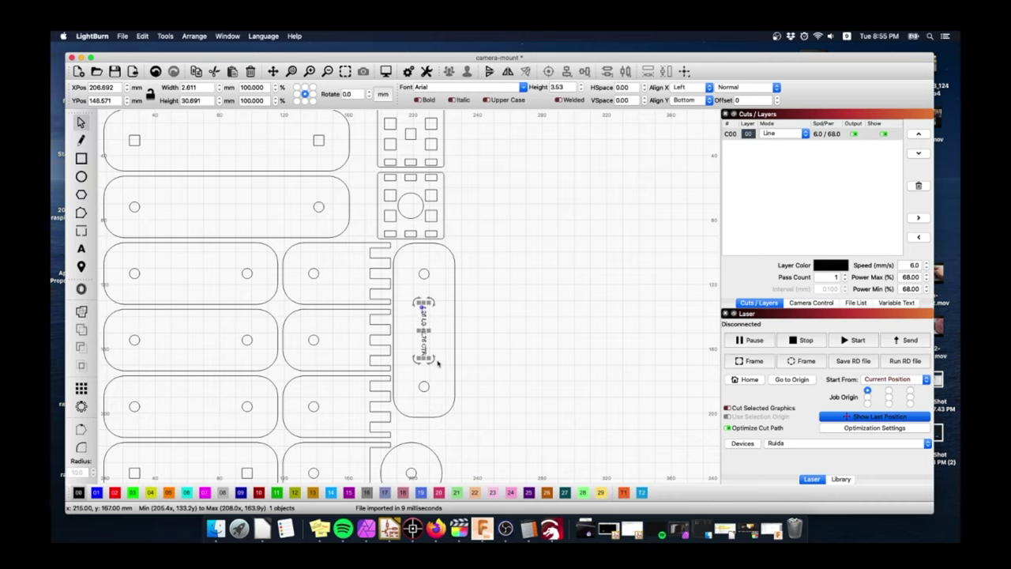
{"action": "left_click", "coordinate": [133, 492]}
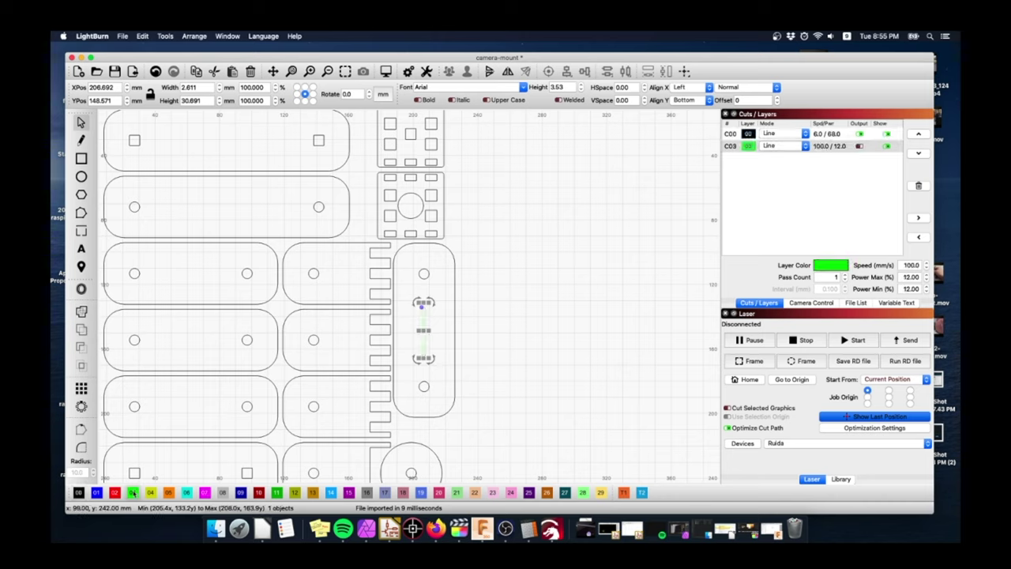
{"action": "left_click", "coordinate": [456, 302]}
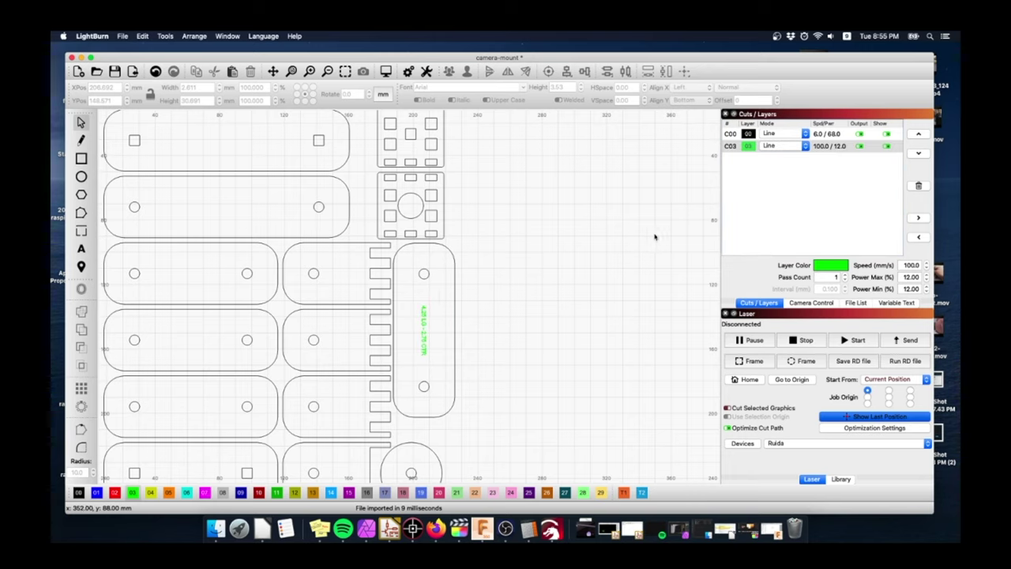
{"action": "scroll", "coordinate": [629, 236], "scroll_direction": "down", "scroll_amount": 3}
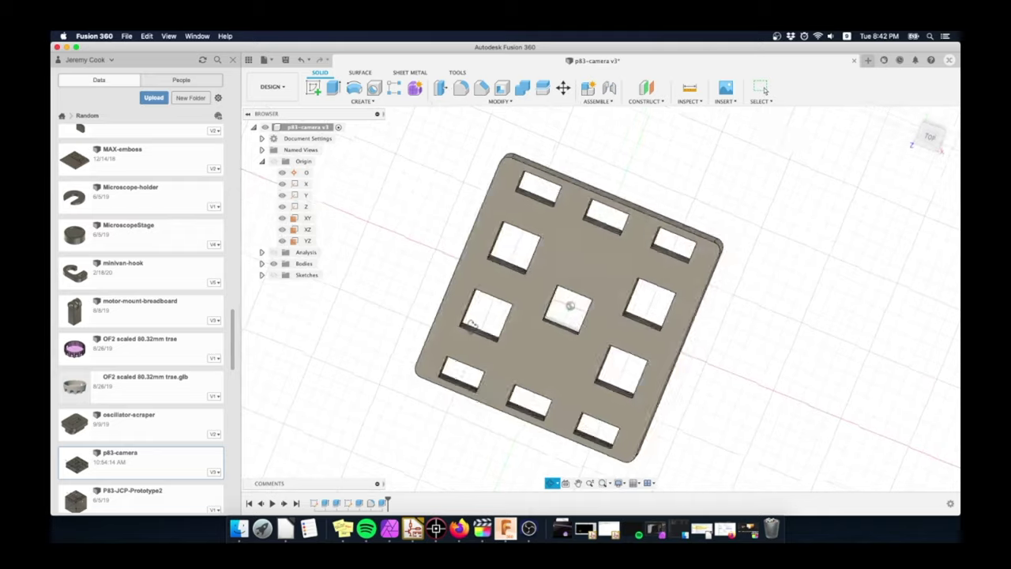
- Orbit the p83-camera block, show then hide its section cut, and open the workspace list
{"action": "middle_click_drag", "start_coordinate": [552, 261], "coordinate": [527, 452], "text": "shift"}
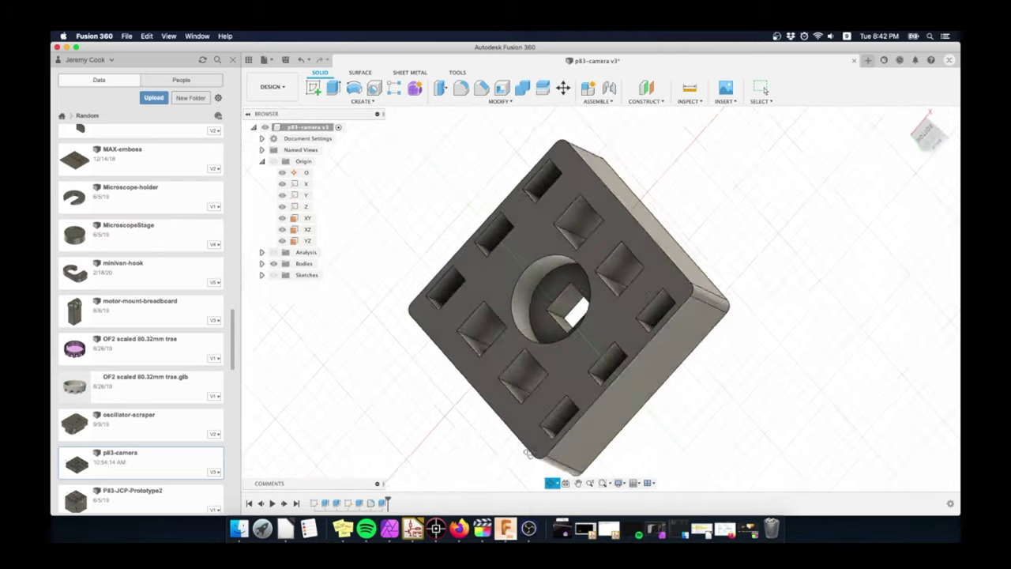
{"action": "middle_click_drag", "start_coordinate": [471, 427], "coordinate": [446, 353], "text": "shift"}
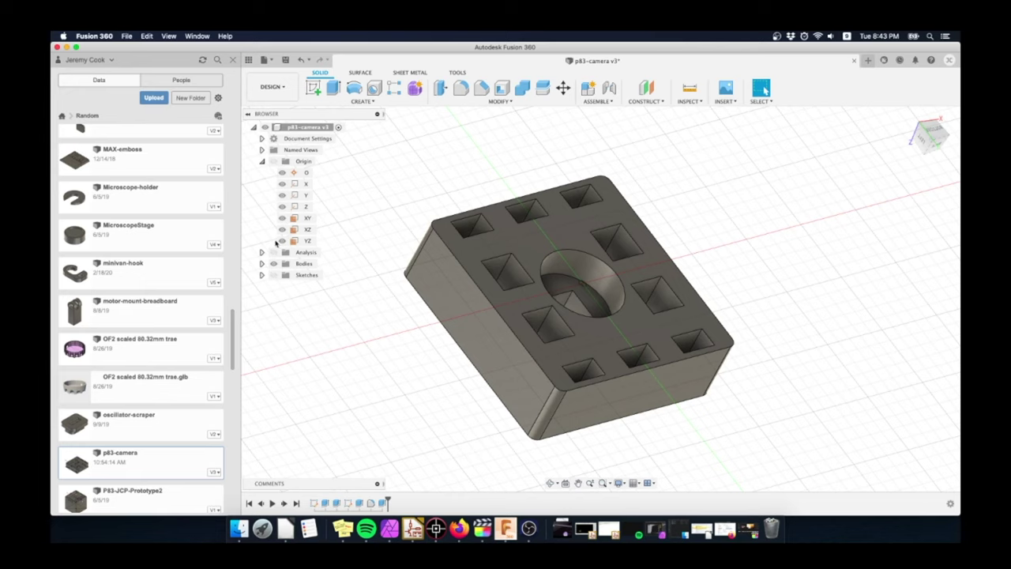
{"action": "left_click", "coordinate": [273, 252]}
{"action": "middle_click_drag", "start_coordinate": [450, 291], "coordinate": [597, 280], "text": "shift"}
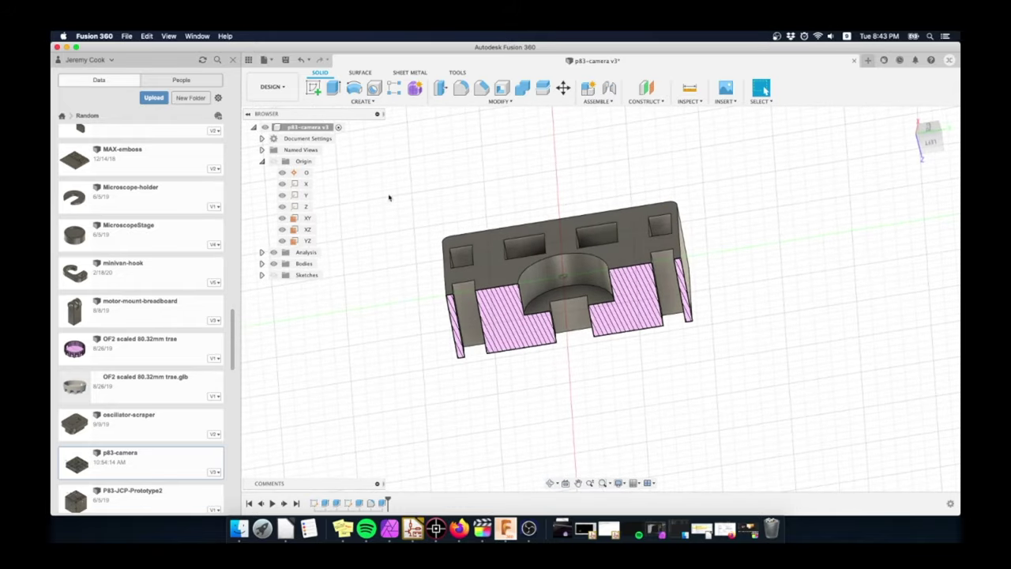
{"action": "left_click", "coordinate": [273, 253]}
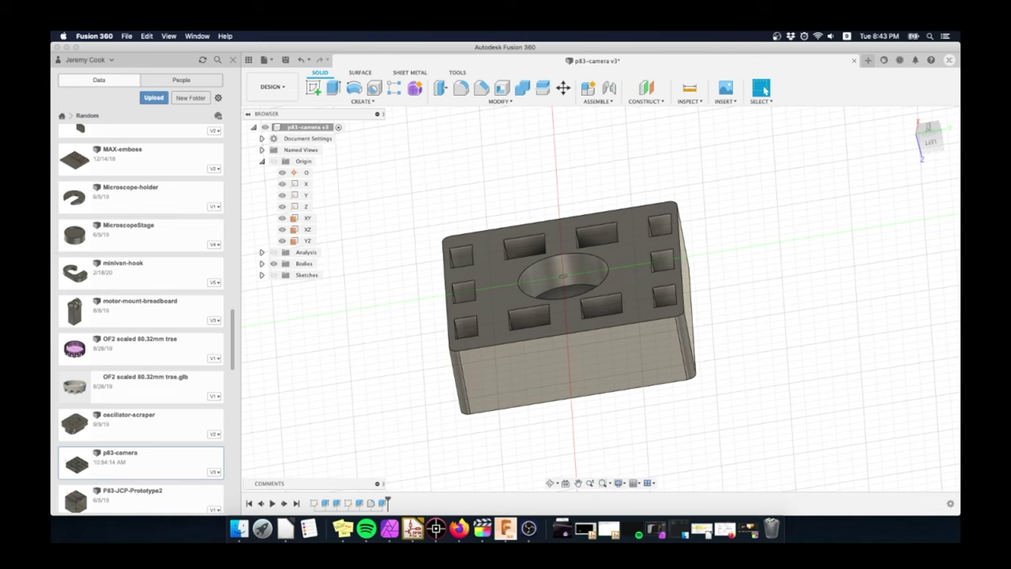
{"action": "left_click", "coordinate": [279, 88]}
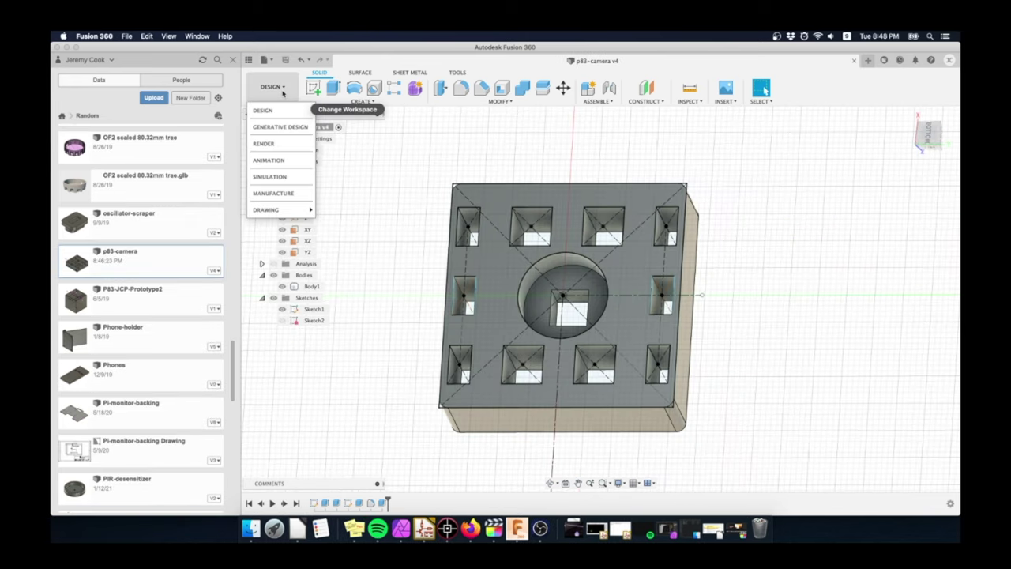
- Create a new drawing from the design with units set to inches
{"action": "mouse_move", "coordinate": [285, 211]}
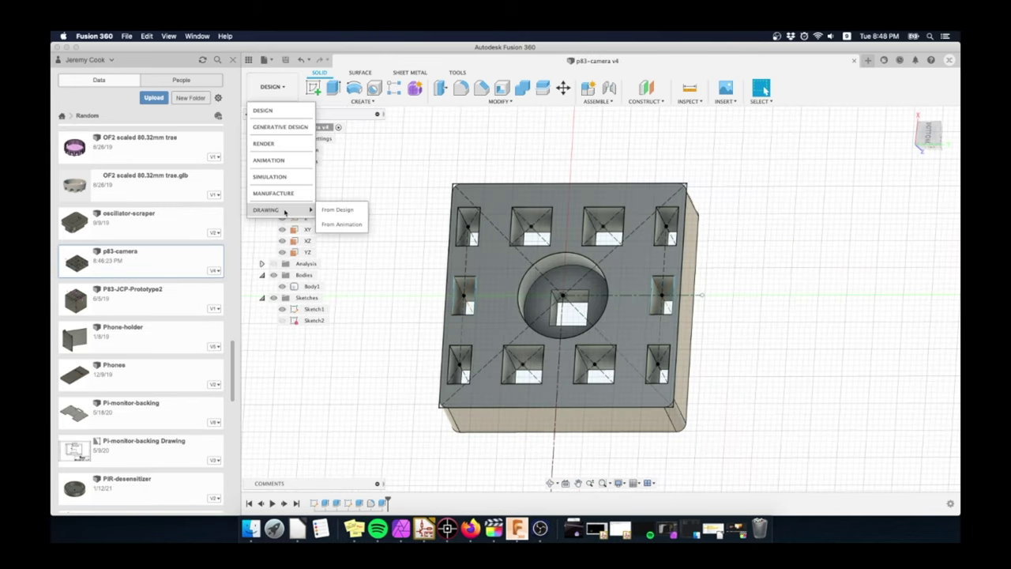
{"action": "left_click", "coordinate": [357, 210]}
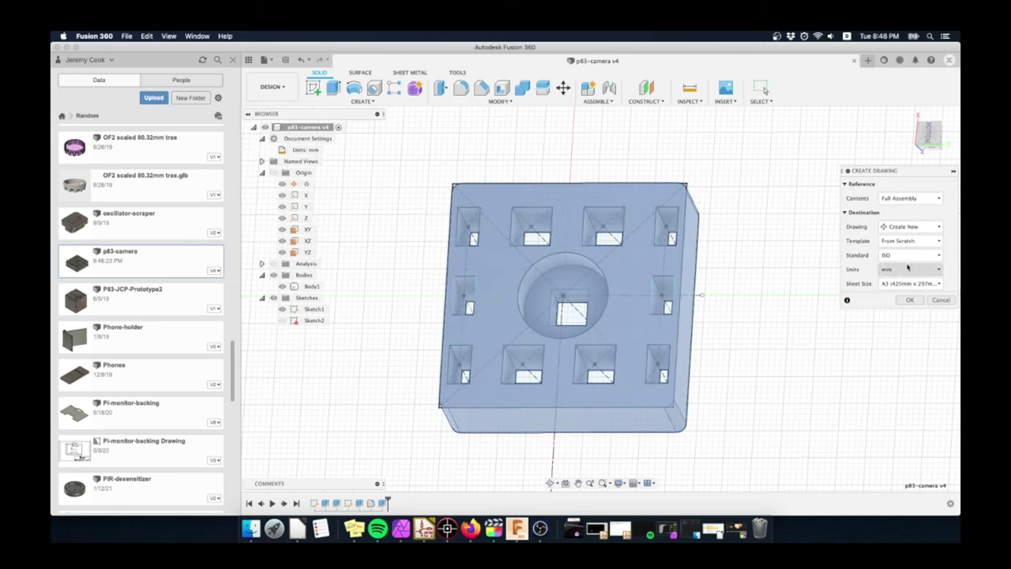
{"action": "left_click", "coordinate": [906, 269]}
{"action": "left_click", "coordinate": [899, 282]}
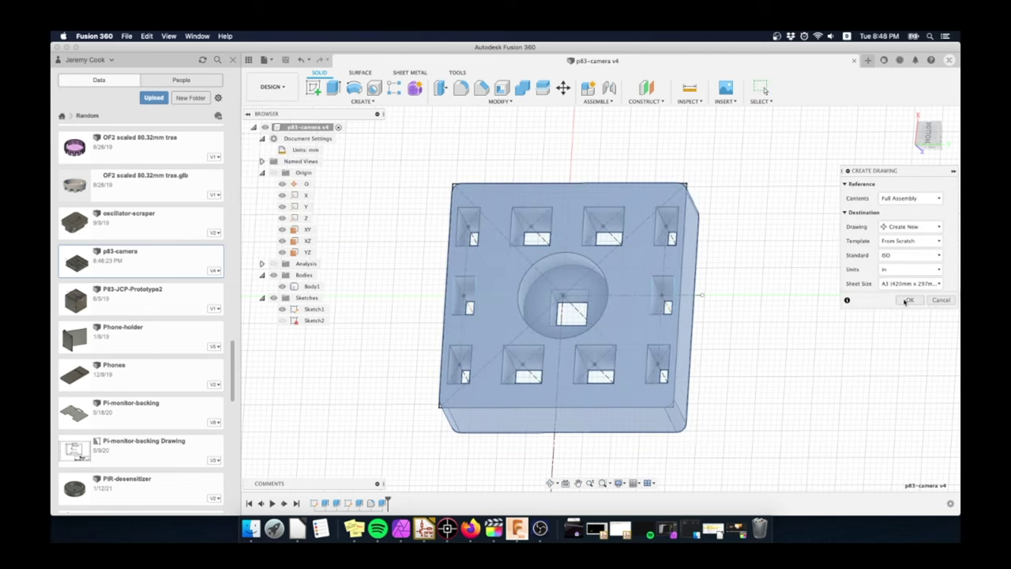
{"action": "left_click", "coordinate": [908, 300]}
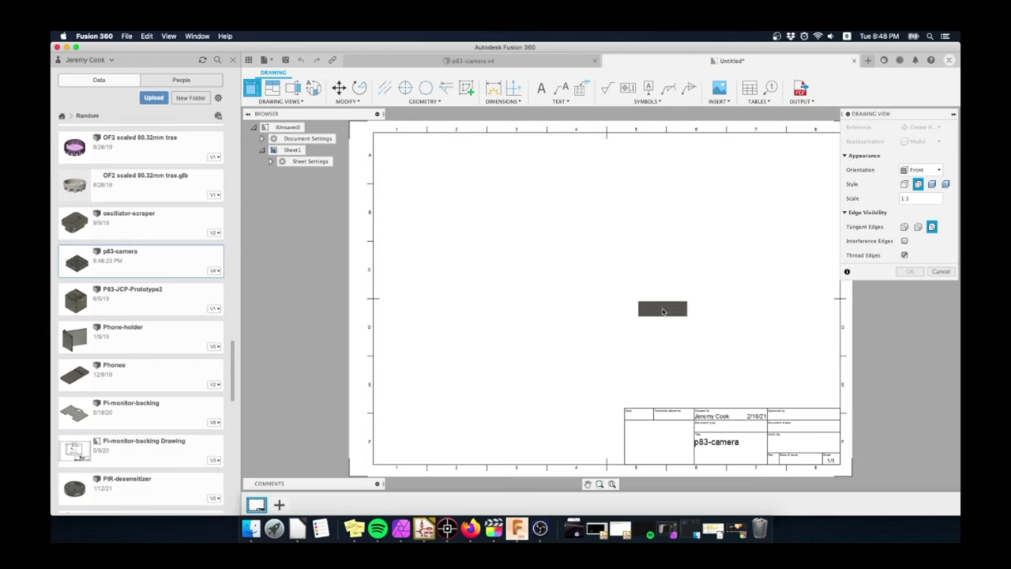
- Place a Bottom-orientation base view on the sheet and bring up the export options
{"action": "left_click", "coordinate": [935, 171]}
{"action": "left_click", "coordinate": [921, 232]}
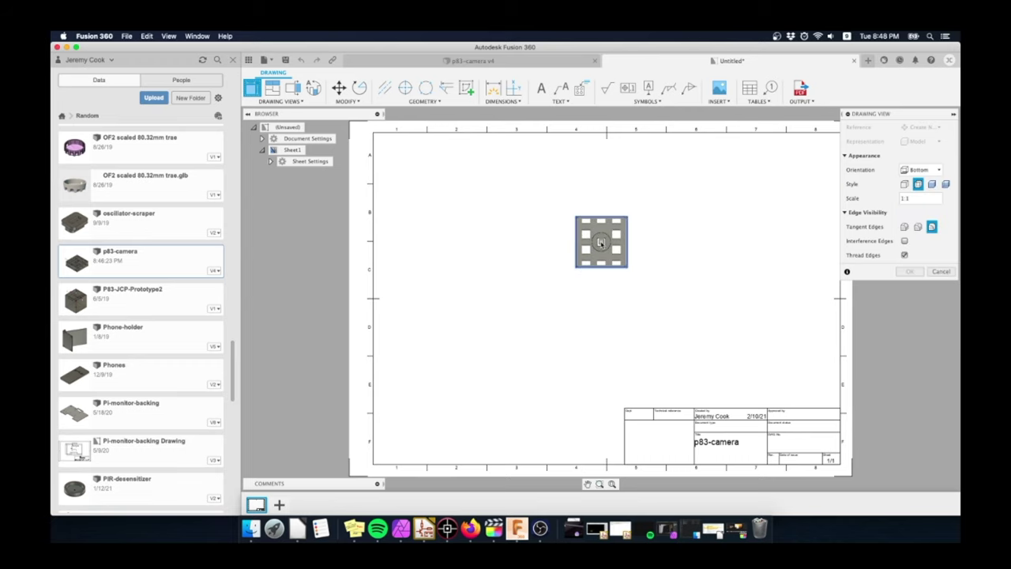
{"action": "left_click", "coordinate": [914, 271]}
{"action": "scroll", "coordinate": [563, 219], "scroll_direction": "up", "scroll_amount": 5}
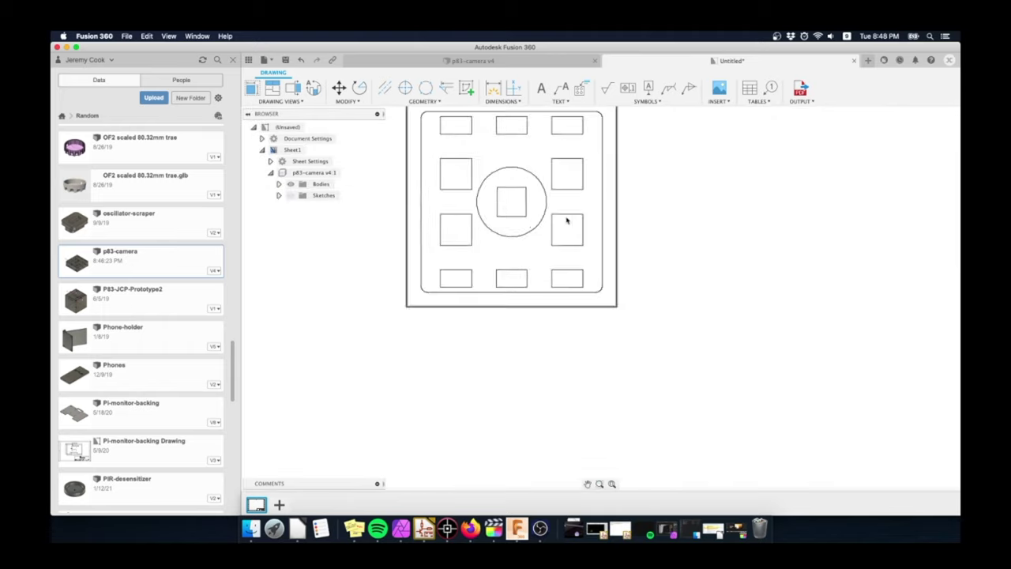
{"action": "scroll", "coordinate": [576, 192], "scroll_direction": "down", "scroll_amount": 5}
{"action": "left_click", "coordinate": [801, 93]}
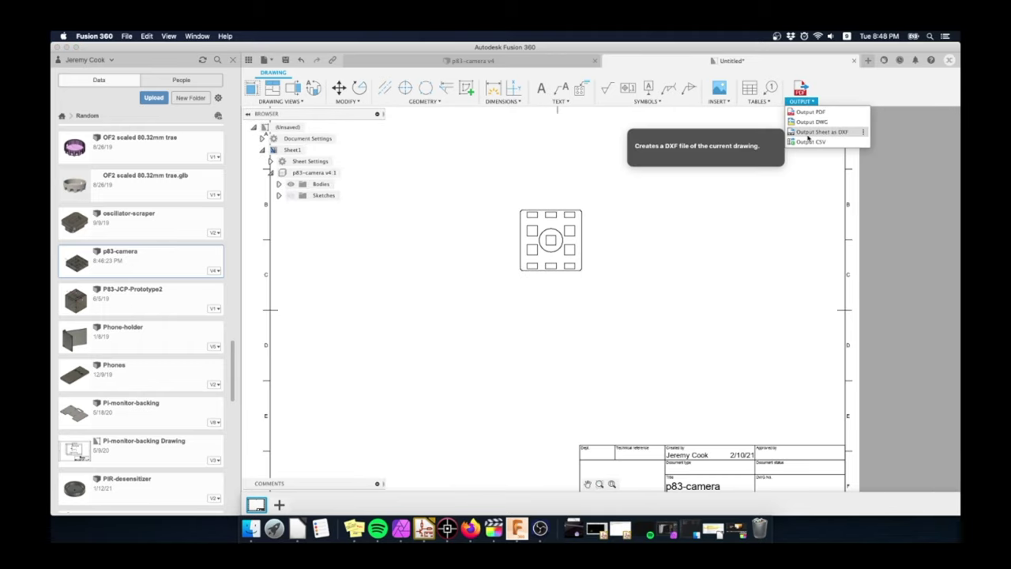
- Export the sheet as camera-mount.dxf on the Desktop and reveal the desktop
{"action": "left_click", "coordinate": [807, 133]}
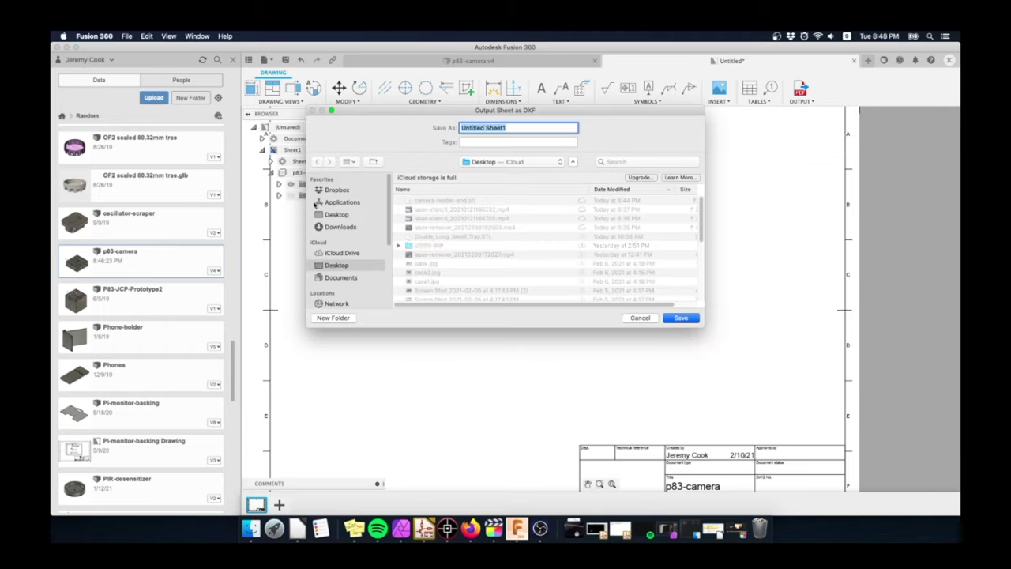
{"action": "left_click", "coordinate": [334, 215]}
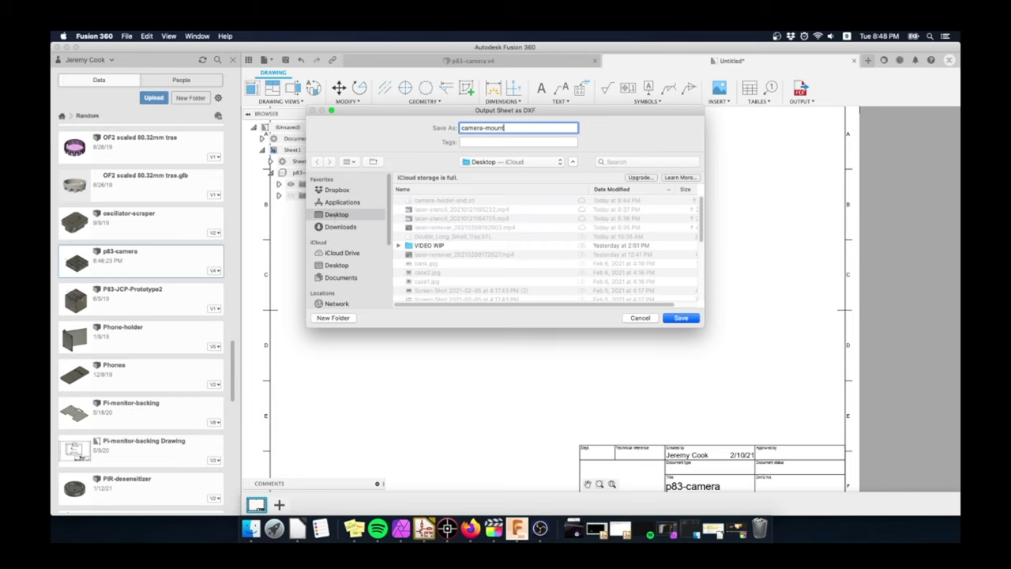
{"action": "key", "text": "Return"}
{"action": "key", "text": "F11"}
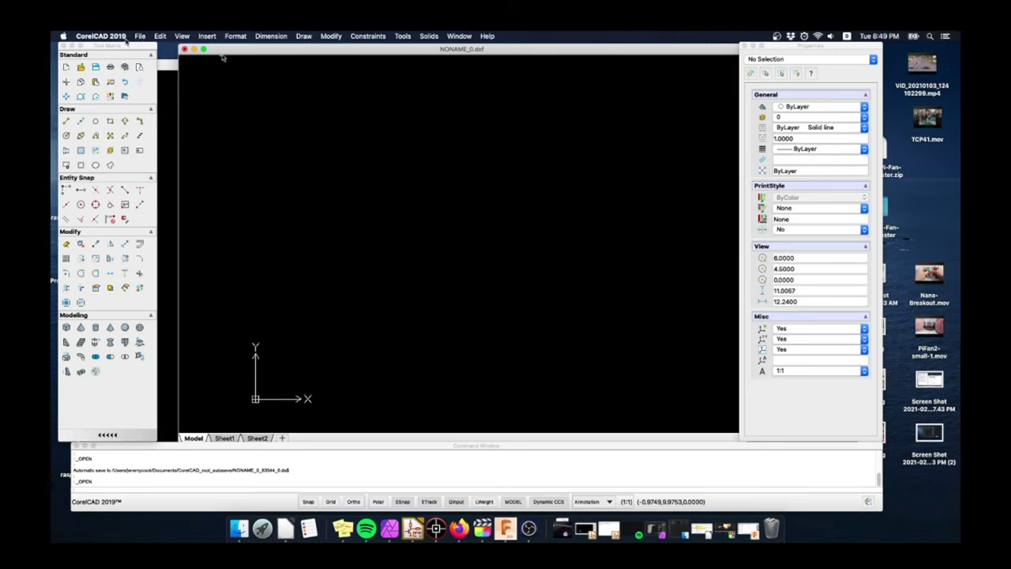
- Open camera-mount.dxf in CorelCAD, dismissing the shape-file prompt
{"action": "left_click", "coordinate": [140, 36]}
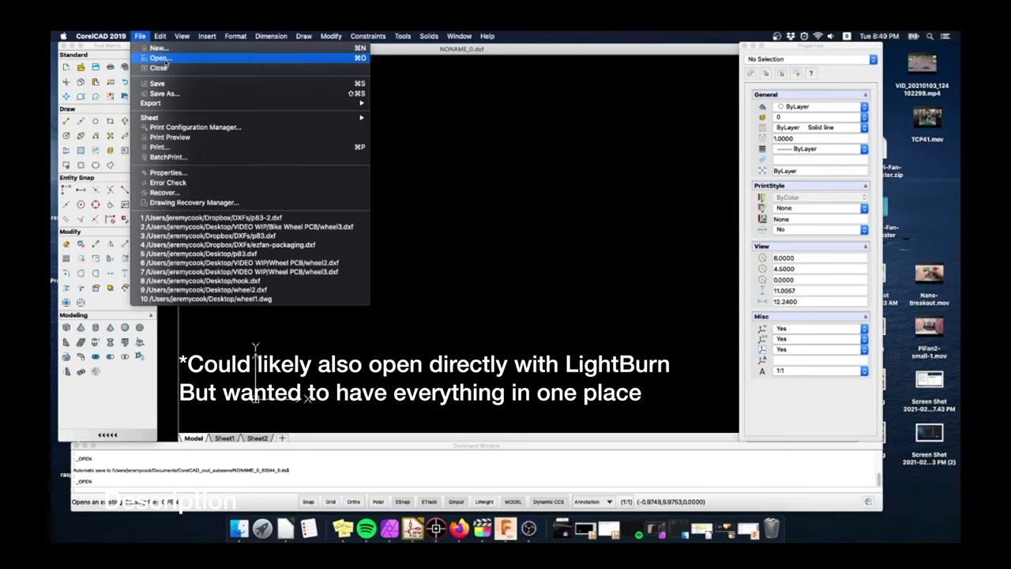
{"action": "left_click", "coordinate": [160, 58]}
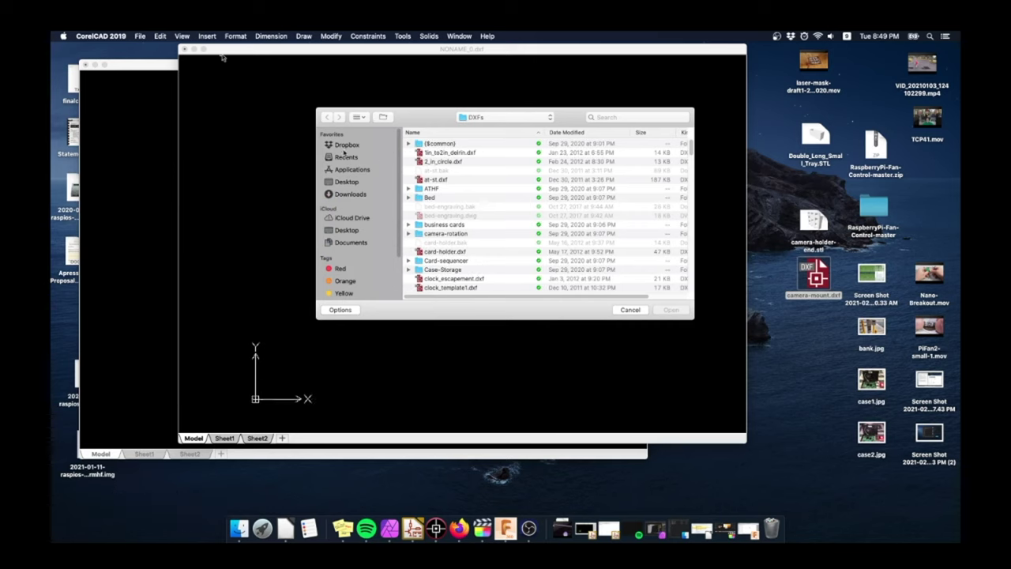
{"action": "left_click", "coordinate": [344, 155]}
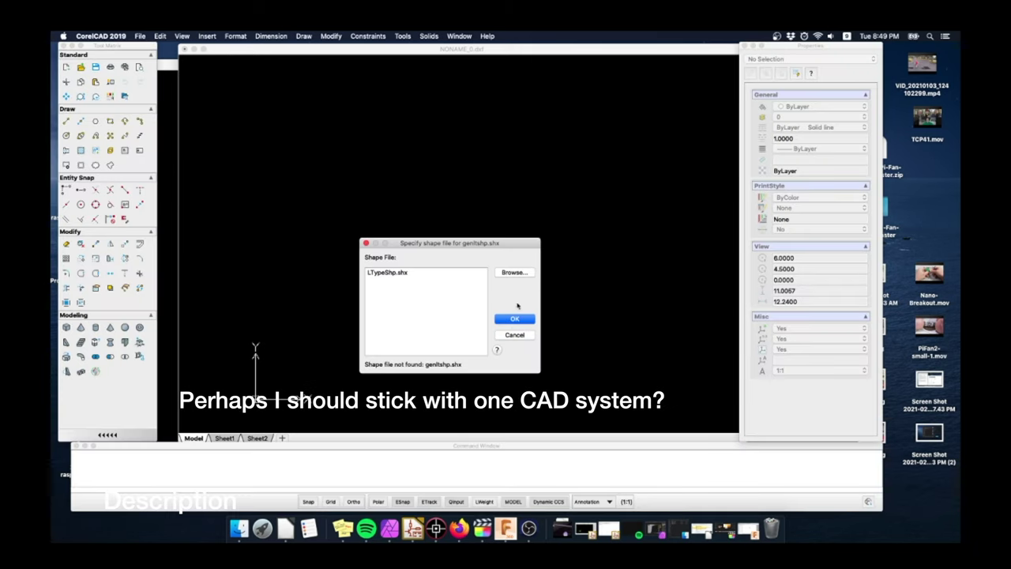
{"action": "left_click", "coordinate": [514, 318]}
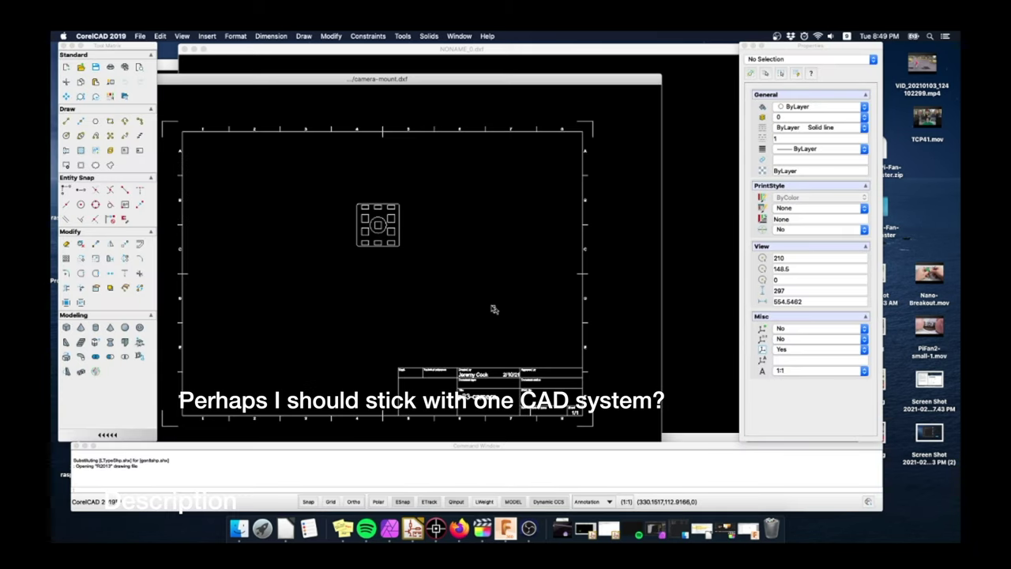
{"action": "scroll", "coordinate": [426, 237], "scroll_direction": "up", "scroll_amount": 5}
{"action": "scroll", "coordinate": [510, 336], "scroll_direction": "down", "scroll_amount": 5}
- Copy all the plate's entities and paste them into the p83-2.dxf drawing
{"action": "left_click", "coordinate": [467, 301]}
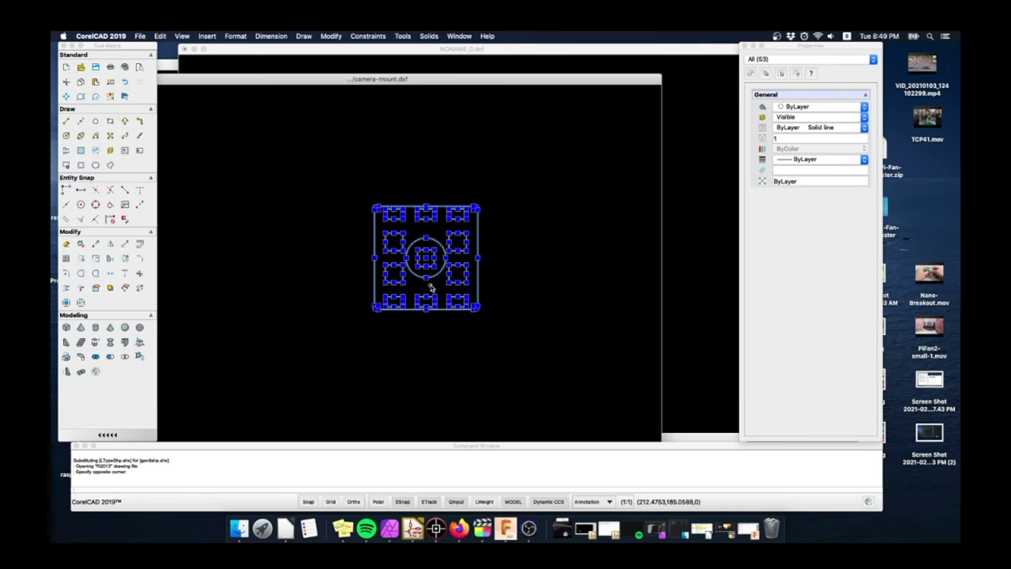
{"action": "key", "text": "super+c"}
{"action": "key", "text": "ctrl+Tab"}
{"action": "key", "text": "super+v"}
{"action": "scroll", "coordinate": [484, 263], "scroll_direction": "down", "scroll_amount": 5}
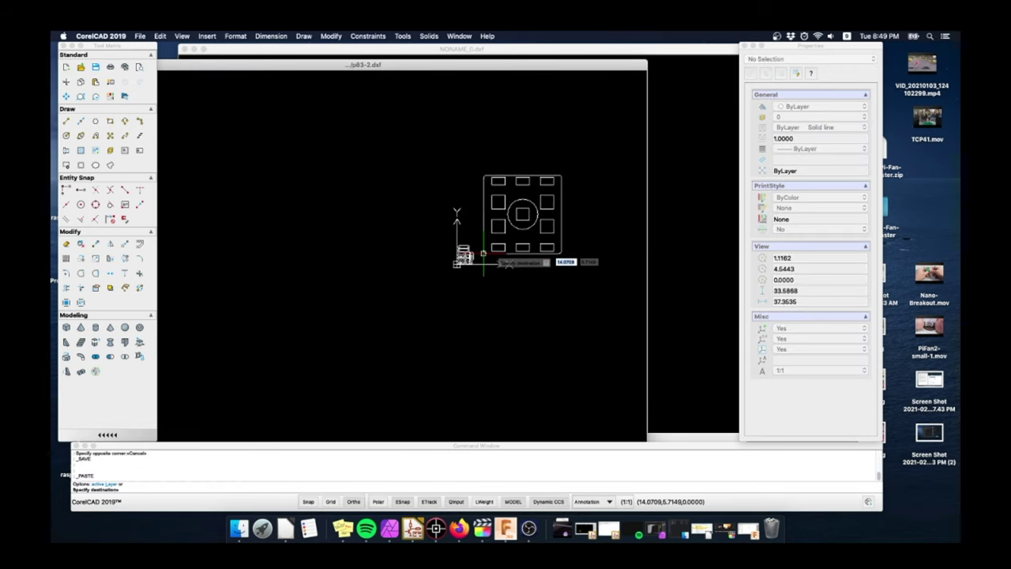
{"action": "scroll", "coordinate": [483, 254], "scroll_direction": "up", "scroll_amount": 3}
{"action": "mouse_move", "coordinate": [481, 253]}
{"action": "middle_mouse_down"}
{"action": "mouse_move", "coordinate": [384, 272]}
{"action": "mouse_move", "coordinate": [385, 299]}
{"action": "middle_mouse_up"}
{"action": "scroll", "coordinate": [384, 271], "scroll_direction": "up", "scroll_amount": 1}
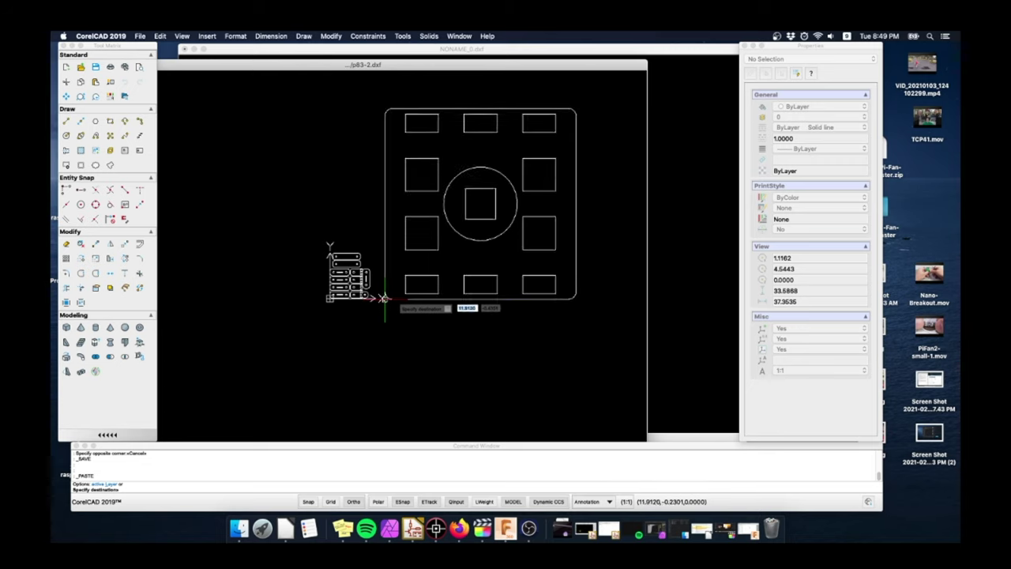
- Place the pasted plate and scale its 53 entities by a factor of 0.03937
{"action": "key", "text": "Escape"}
{"action": "left_click", "coordinate": [377, 93]}
{"action": "left_click", "coordinate": [620, 292]}
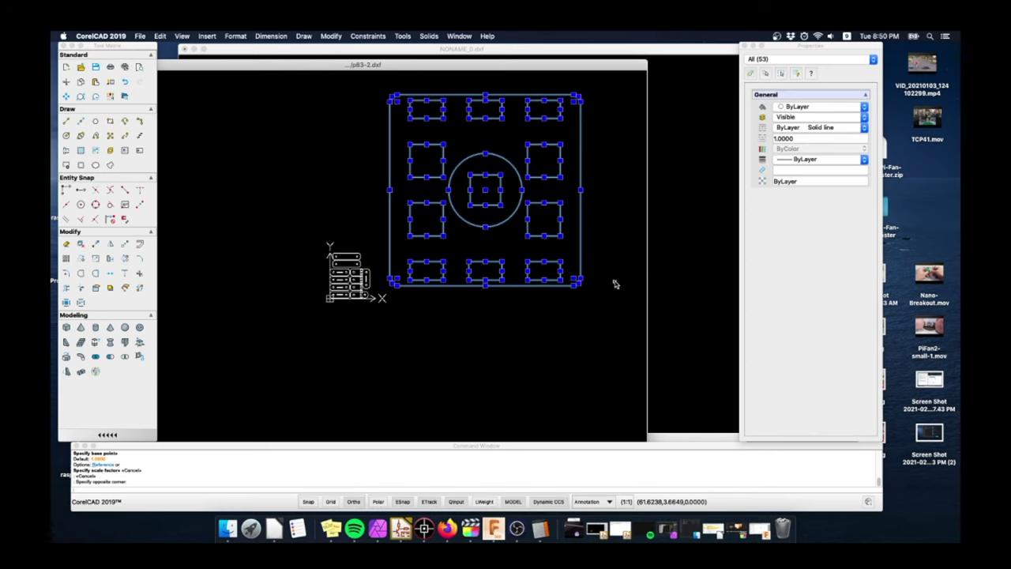
{"action": "type", "text": "scale"}
{"action": "key", "text": "Return"}
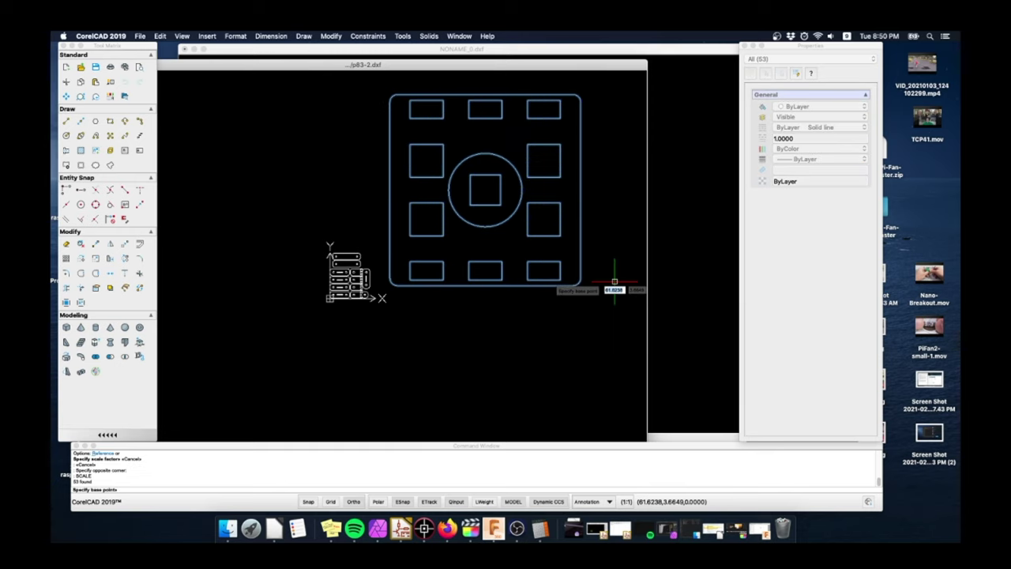
{"action": "left_click", "coordinate": [487, 238]}
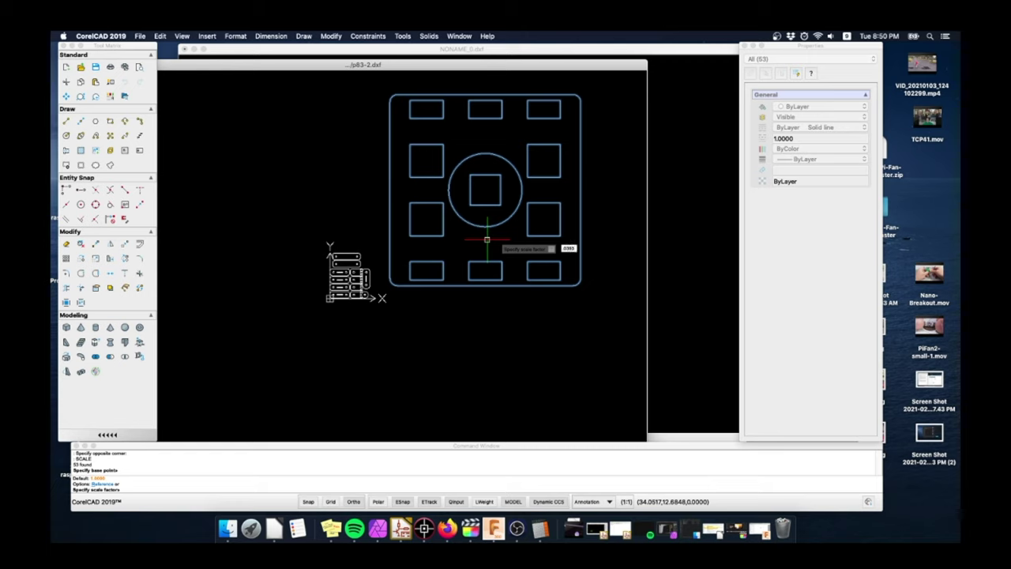
{"action": "key", "text": "Return"}
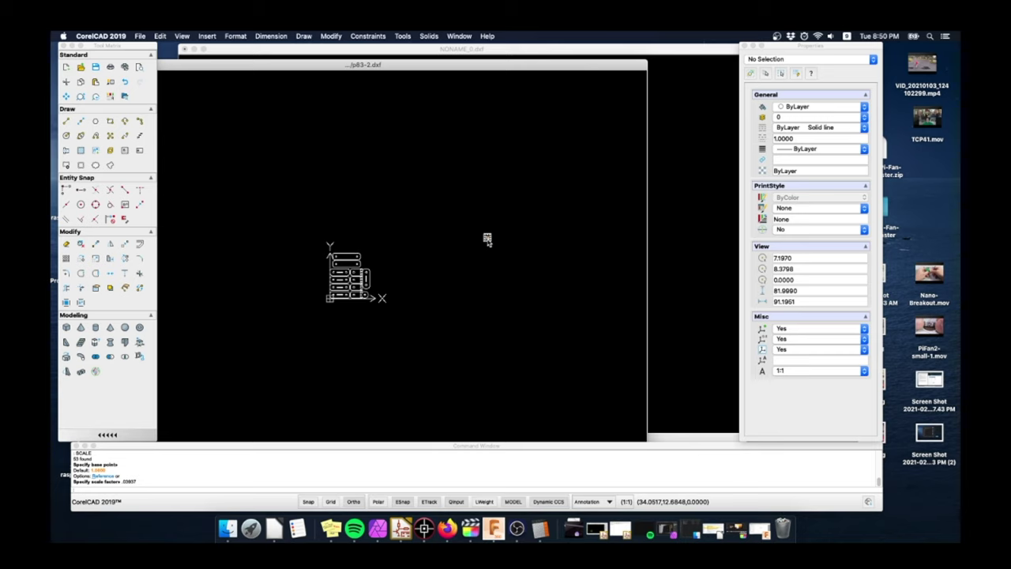
- Reselect the shrunken plate and start the M (move) command
{"action": "scroll", "coordinate": [496, 245], "scroll_direction": "up", "scroll_amount": 5}
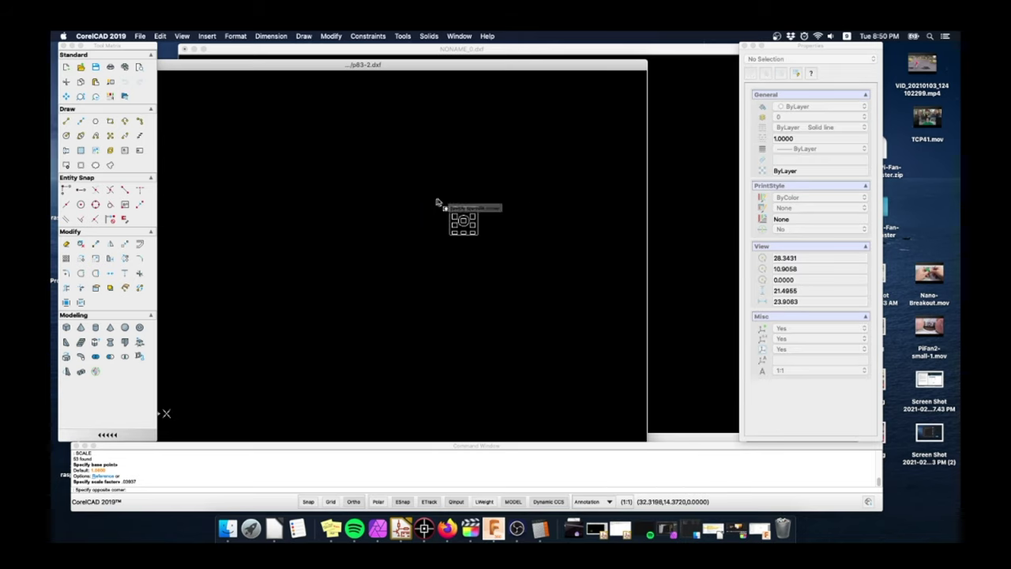
{"action": "left_click", "coordinate": [494, 255]}
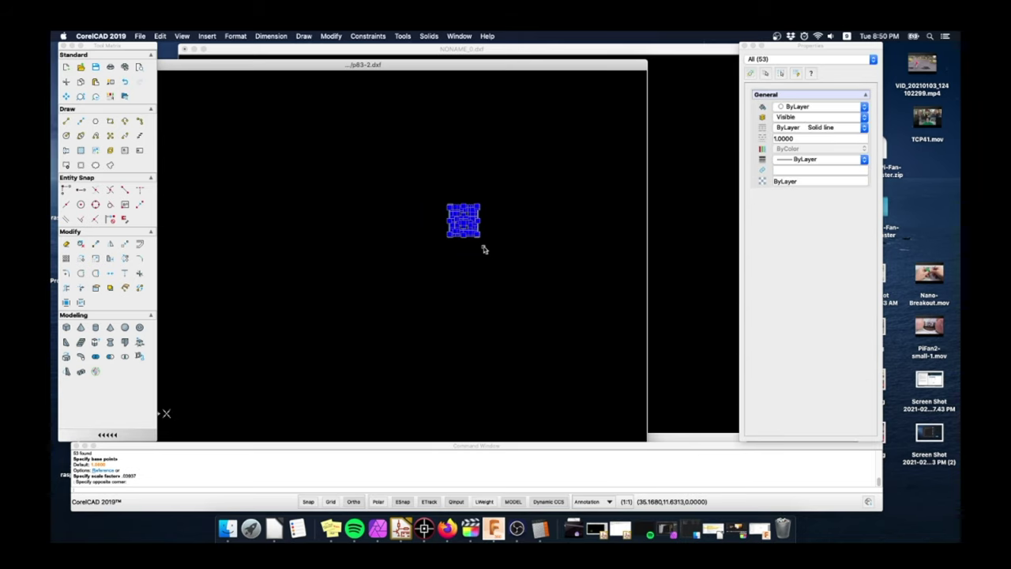
{"action": "type", "text": "M"}
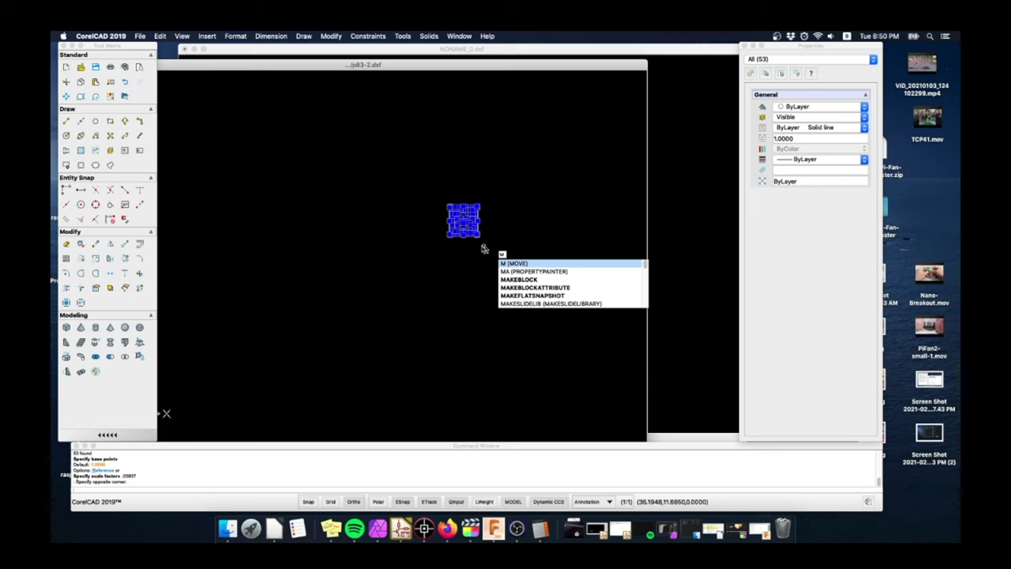
- Move the shrunken square plate, with ortho off, to beside the top link part
{"action": "key", "text": "Return"}
{"action": "left_click", "coordinate": [475, 248]}
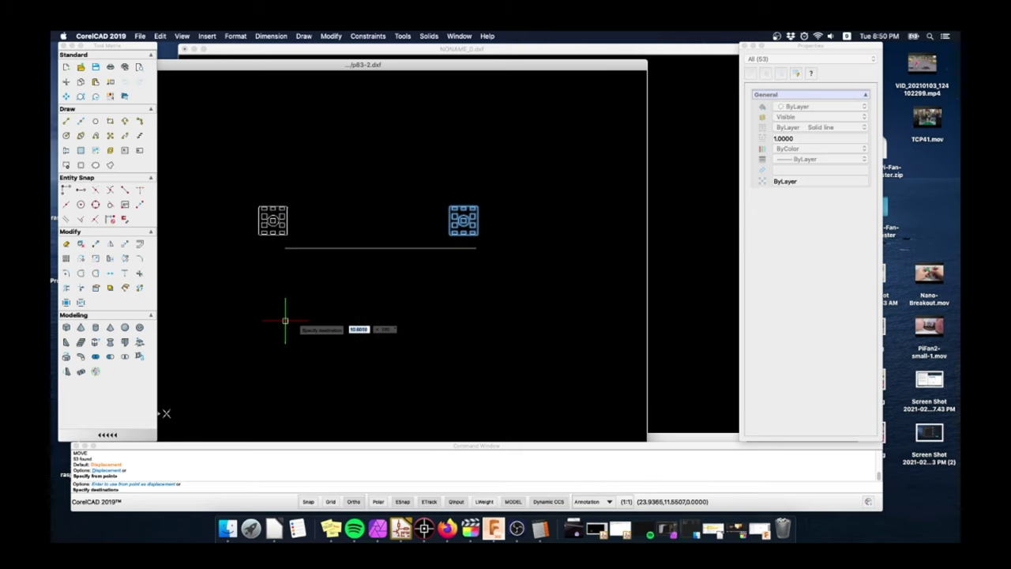
{"action": "scroll", "coordinate": [249, 316], "scroll_direction": "left", "scroll_amount": 10}
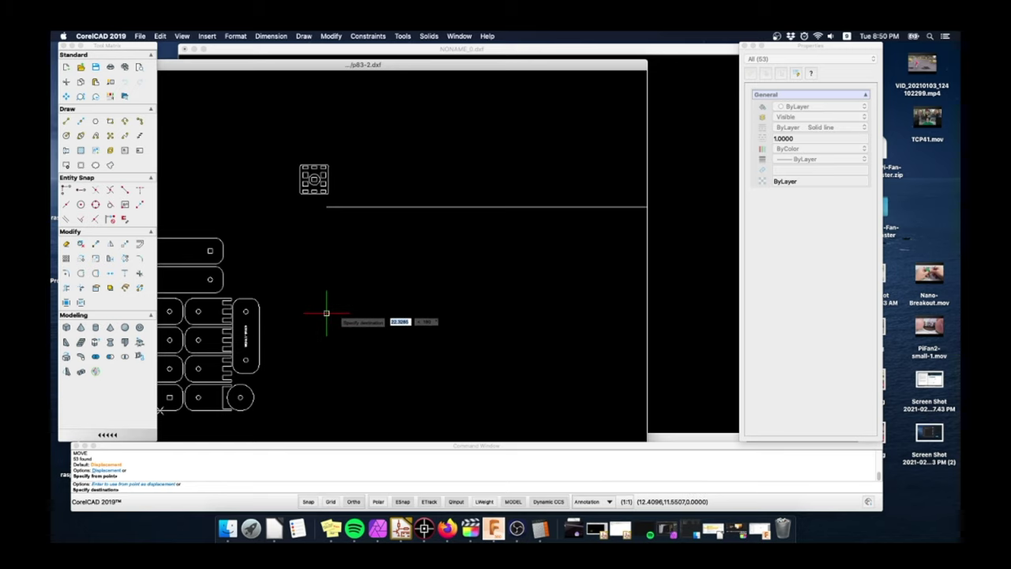
{"action": "key", "text": "F8"}
{"action": "scroll", "coordinate": [332, 316], "scroll_direction": "left", "scroll_amount": 10}
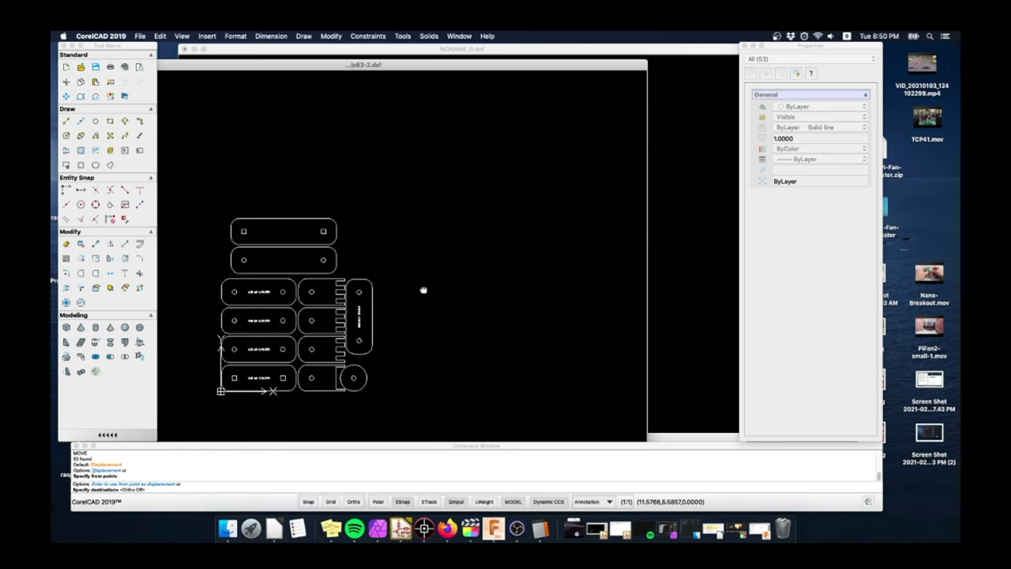
{"action": "scroll", "coordinate": [364, 316], "scroll_direction": "up", "scroll_amount": 5}
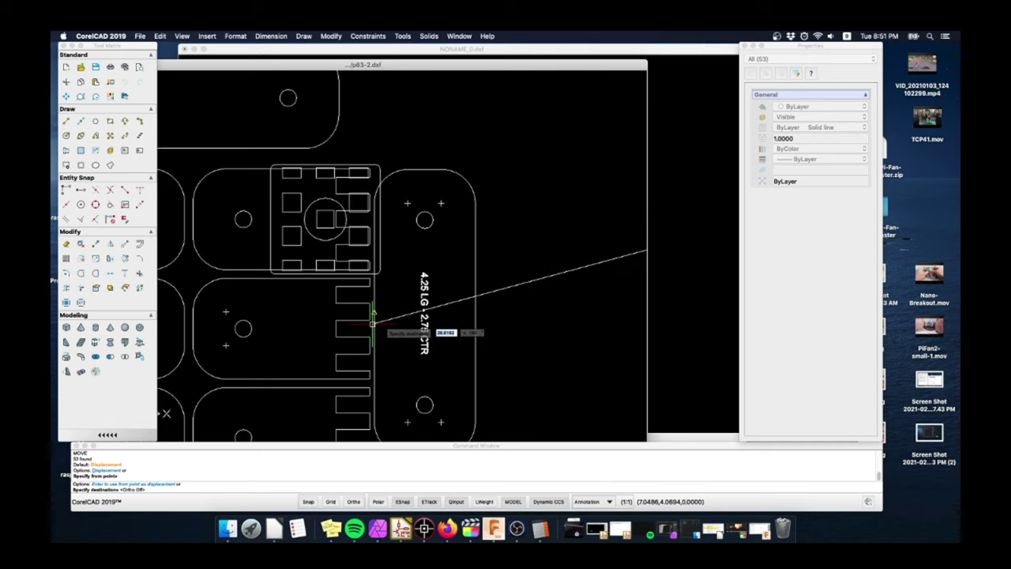
{"action": "scroll", "coordinate": [375, 324], "scroll_direction": "down", "scroll_amount": 4}
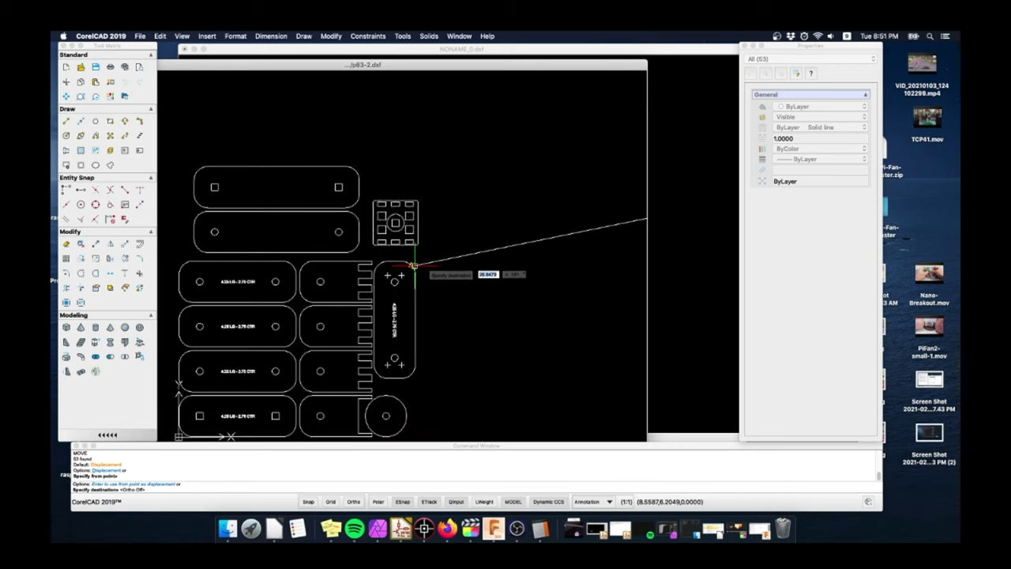
{"action": "left_click", "coordinate": [411, 232]}
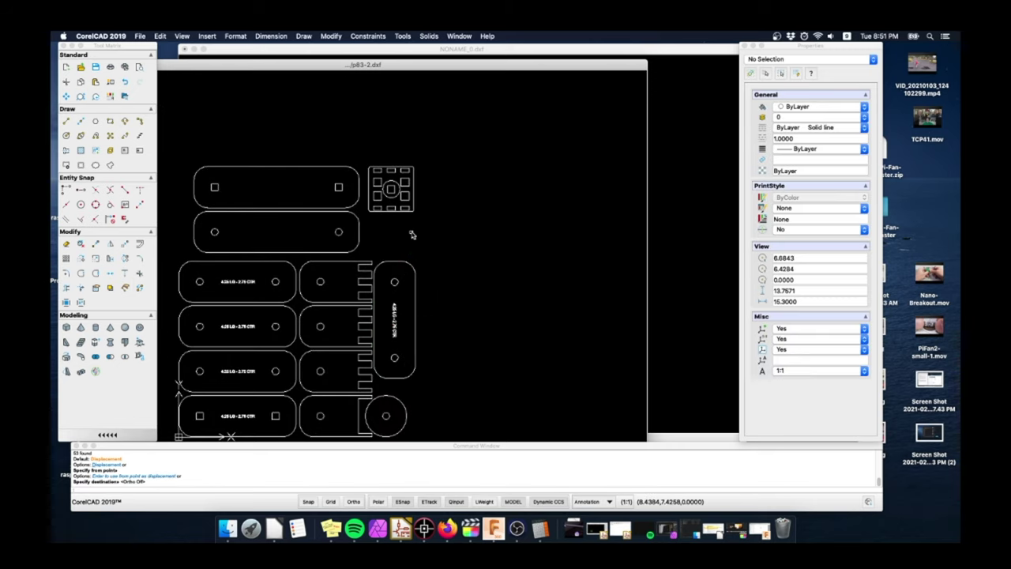
- Copy the square plate with its base point on the plate's top edge
{"action": "scroll", "coordinate": [405, 183], "scroll_direction": "up", "scroll_amount": 4}
{"action": "scroll", "coordinate": [401, 180], "scroll_direction": "down", "scroll_amount": 1}
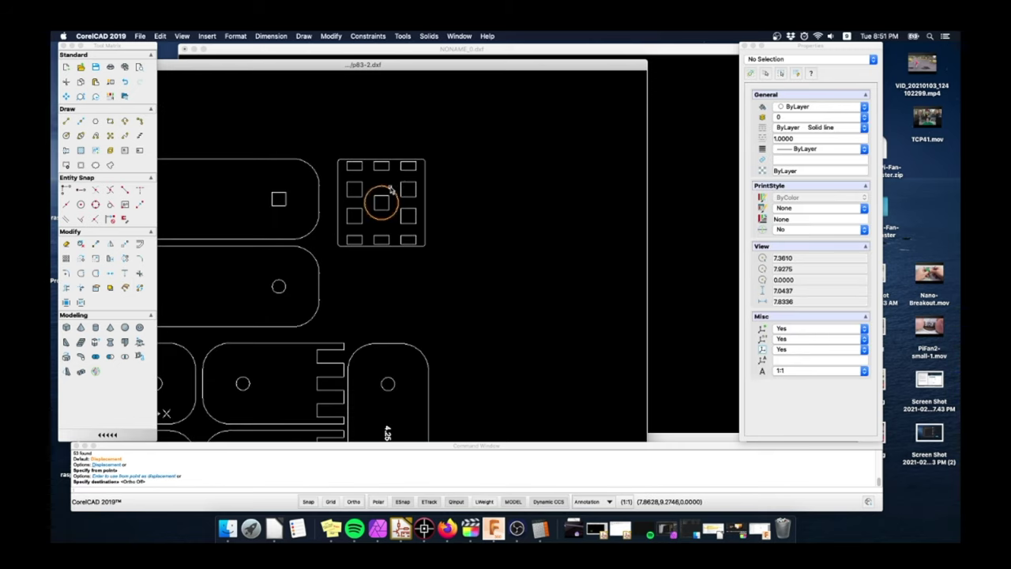
{"action": "scroll", "coordinate": [386, 191], "scroll_direction": "up", "scroll_amount": 4}
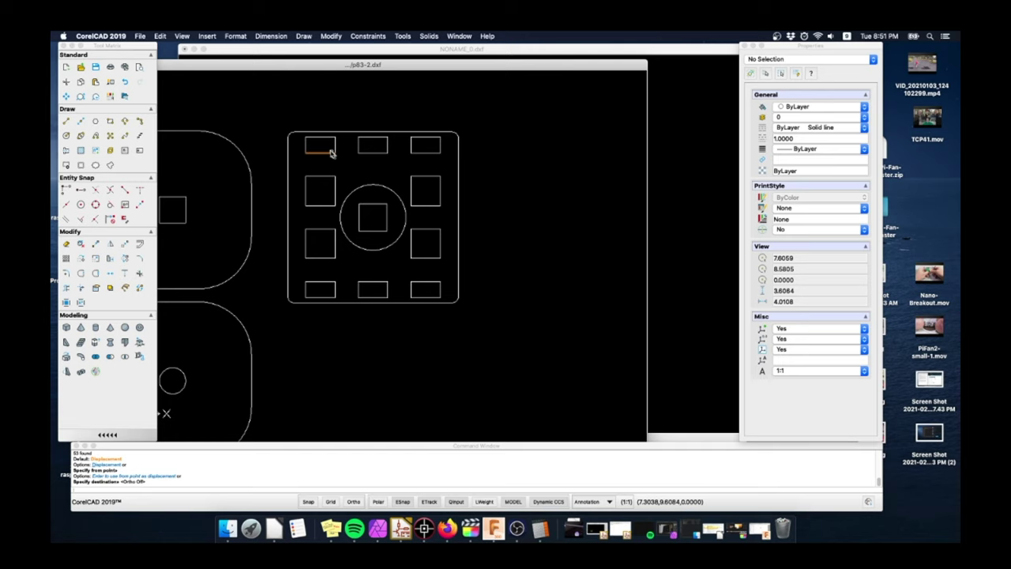
{"action": "left_click", "coordinate": [278, 114]}
{"action": "left_click", "coordinate": [494, 333]}
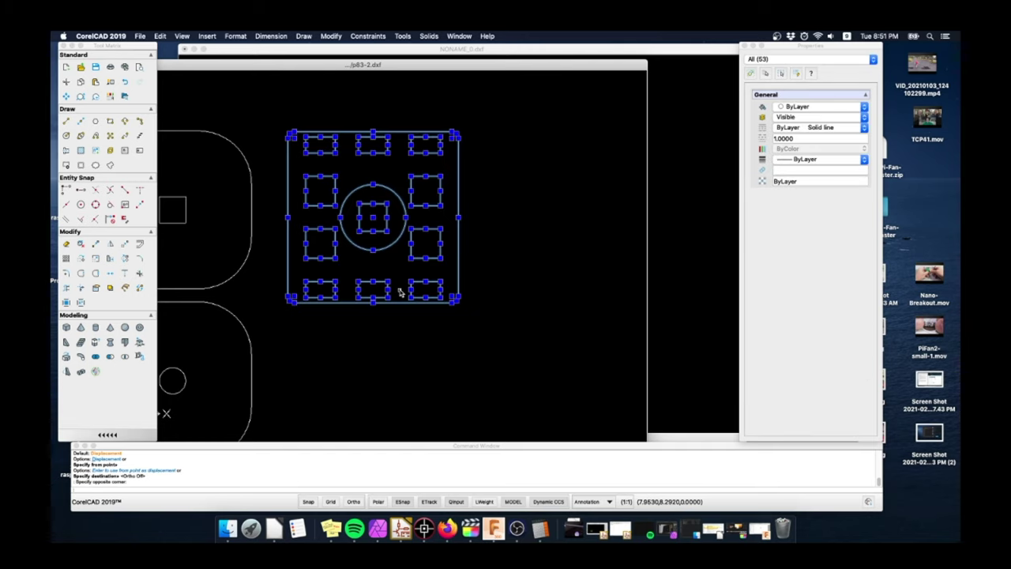
{"action": "key", "text": "super+shift+c"}
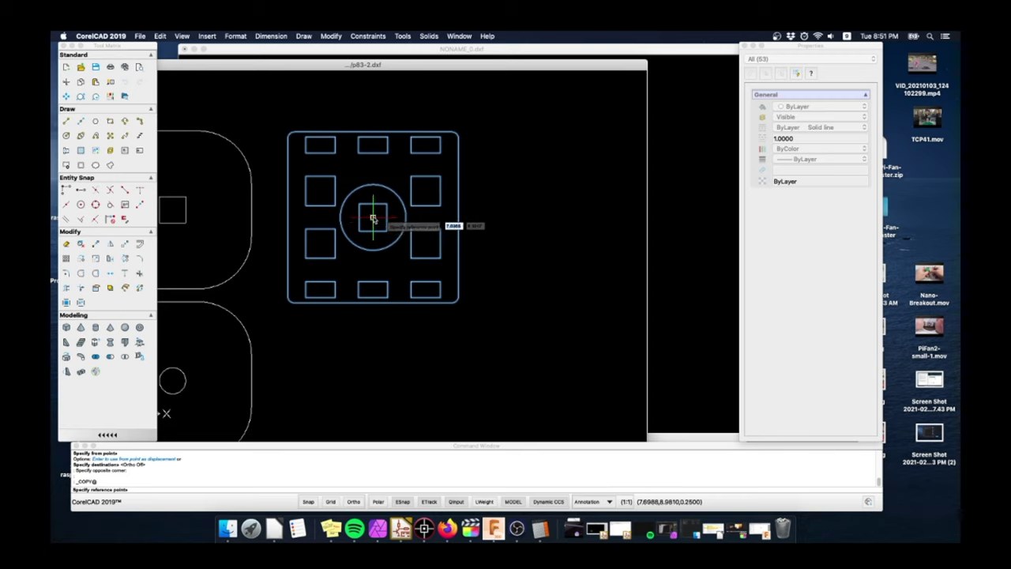
{"action": "left_click", "coordinate": [373, 131]}
- Paste the copy offset @1.1<270 from the original plate's top edge
{"action": "key", "text": "super+v"}
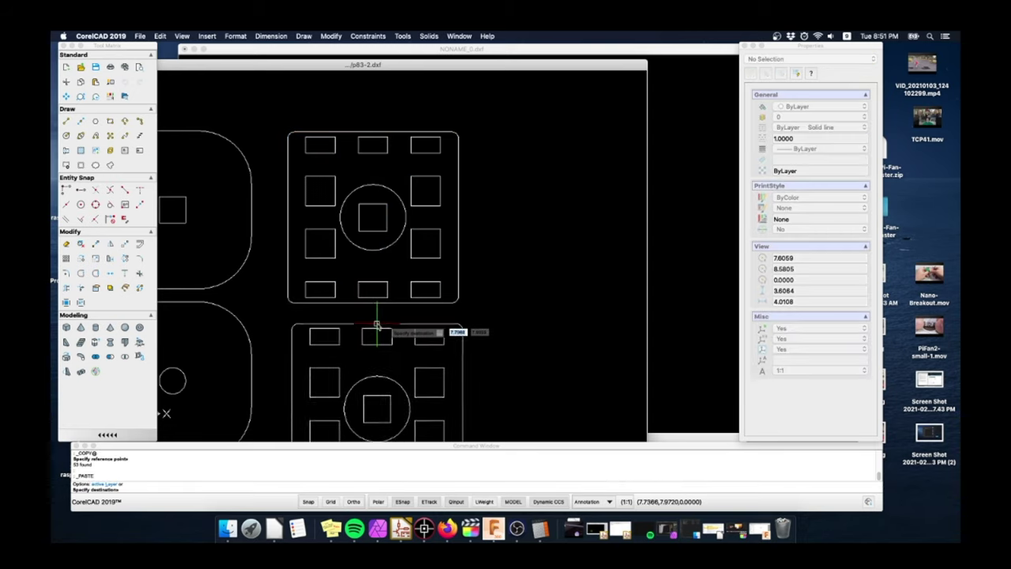
{"action": "middle_click_drag", "start_coordinate": [377, 321], "coordinate": [367, 221]}
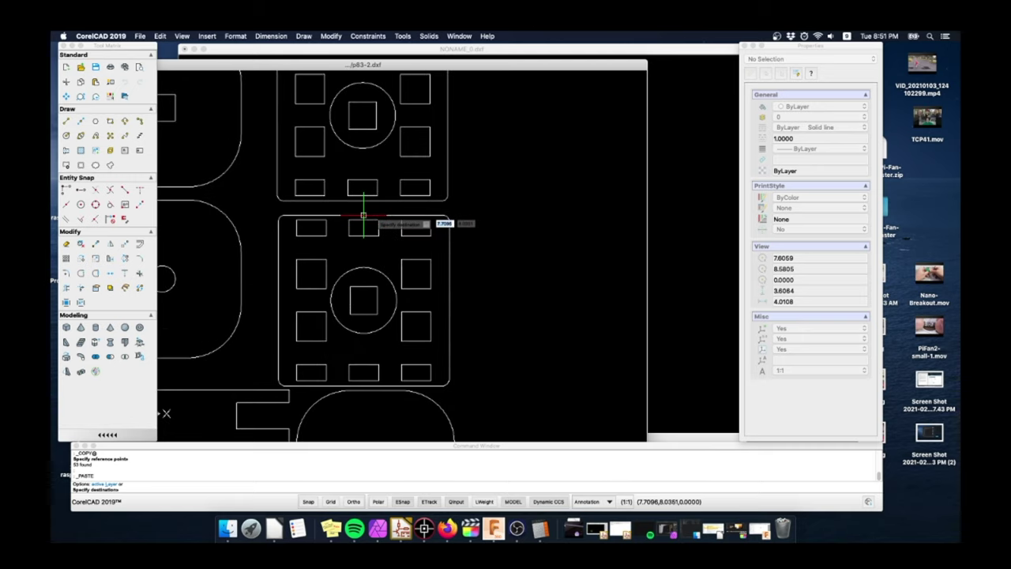
{"action": "type", "text": "from"}
{"action": "key", "text": "Return"}
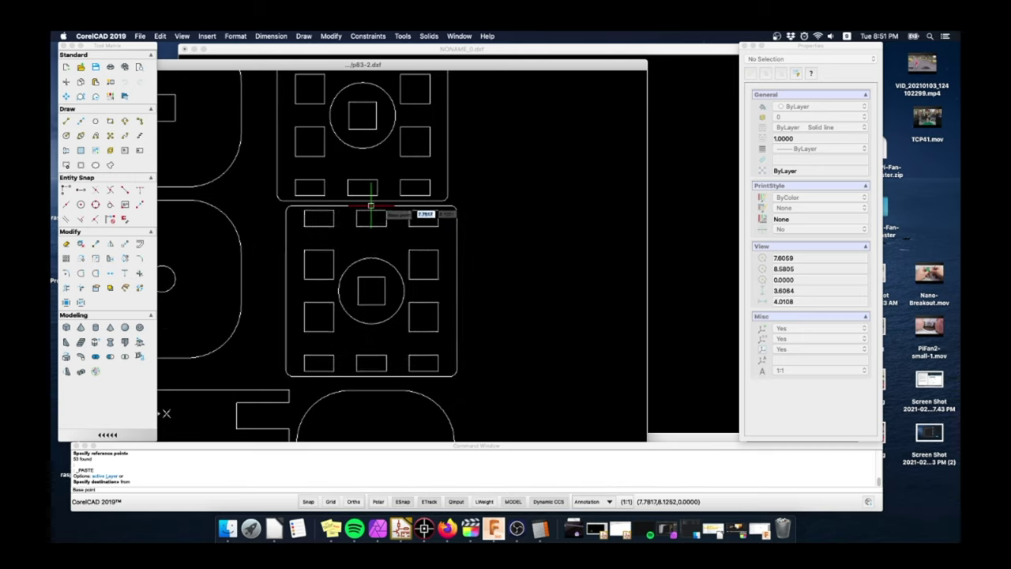
{"action": "scroll", "coordinate": [362, 212], "scroll_direction": "up", "scroll_amount": 3}
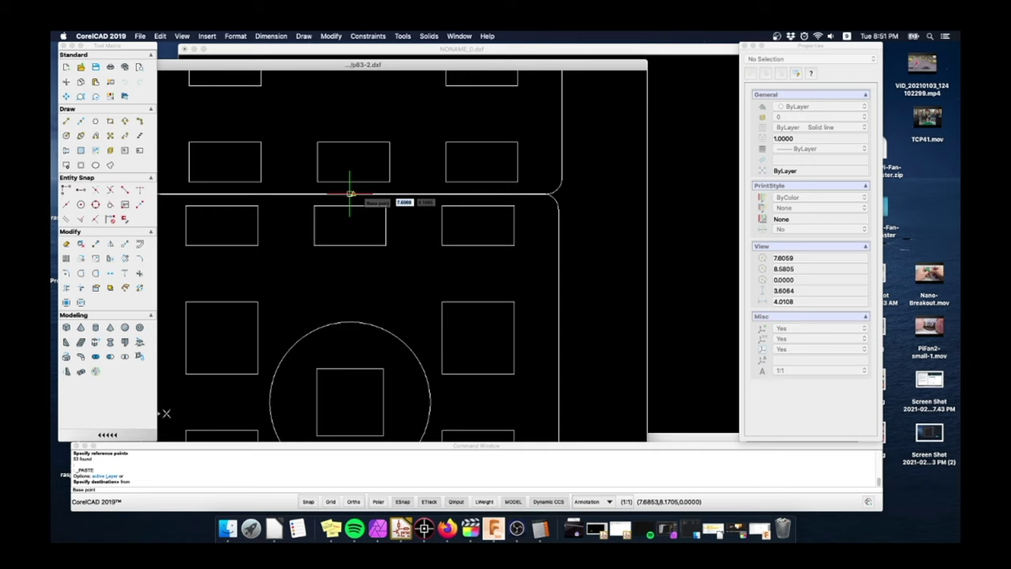
{"action": "left_click", "coordinate": [353, 194]}
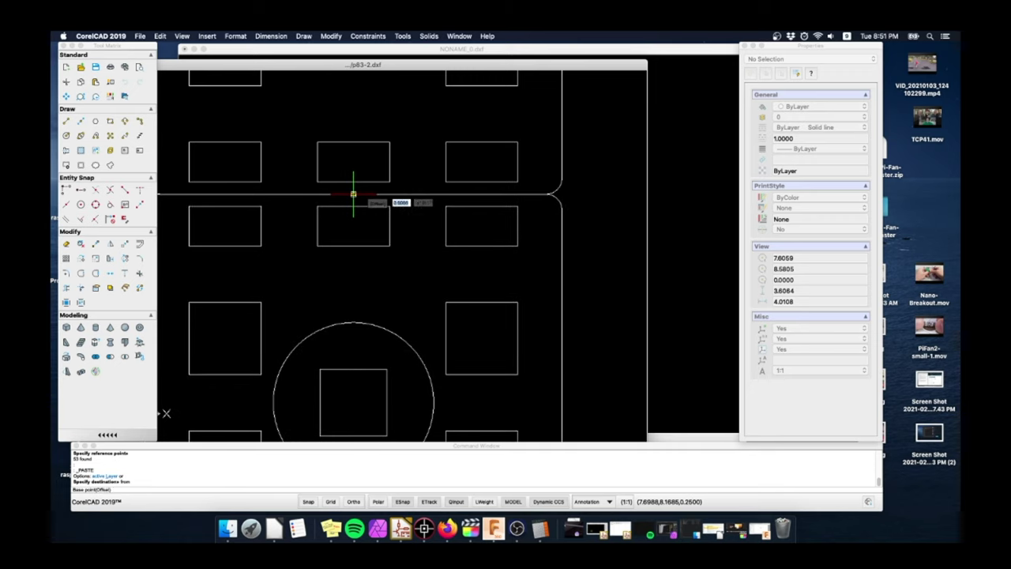
{"action": "type", "text": "@1.1"}
{"action": "key", "text": "Tab"}
{"action": "type", "text": "270"}
{"action": "key", "text": "Return"}
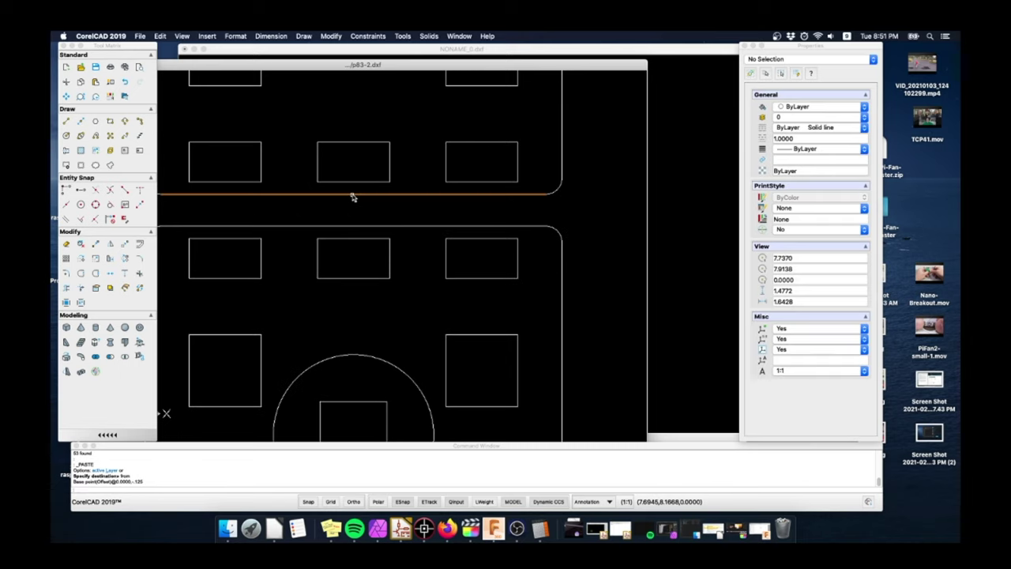
- Select both square plates and start the MOVE command
{"action": "scroll", "coordinate": [353, 197], "scroll_direction": "down", "scroll_amount": 5}
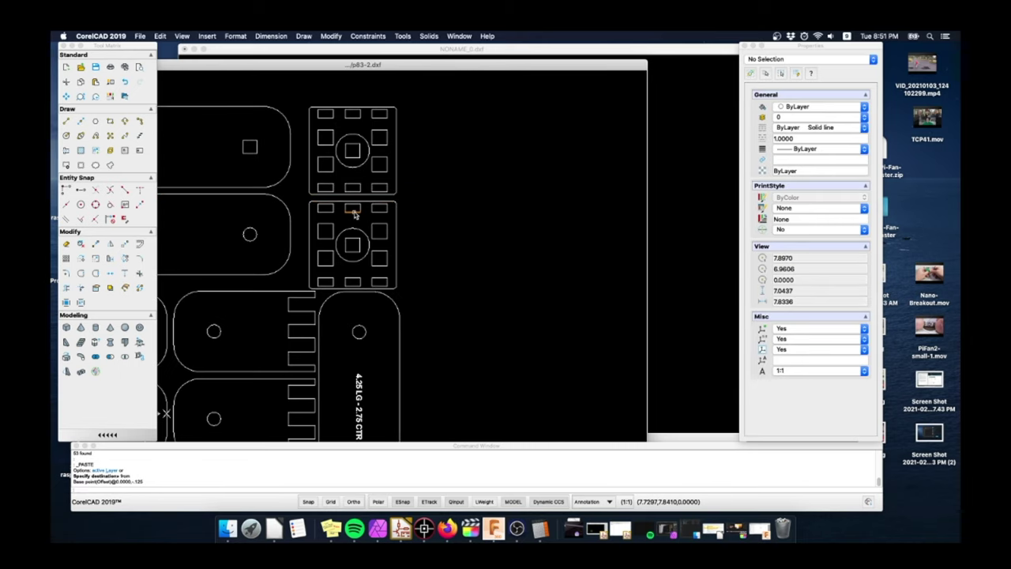
{"action": "scroll", "coordinate": [354, 218], "scroll_direction": "down", "scroll_amount": 1}
{"action": "scroll", "coordinate": [353, 219], "scroll_direction": "up", "scroll_amount": 4}
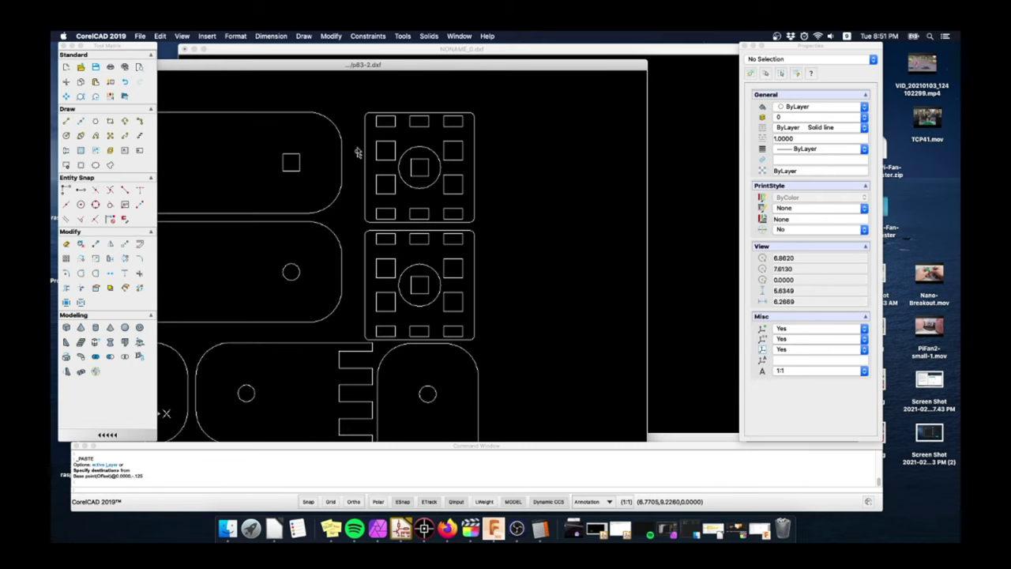
{"action": "left_click", "coordinate": [351, 104]}
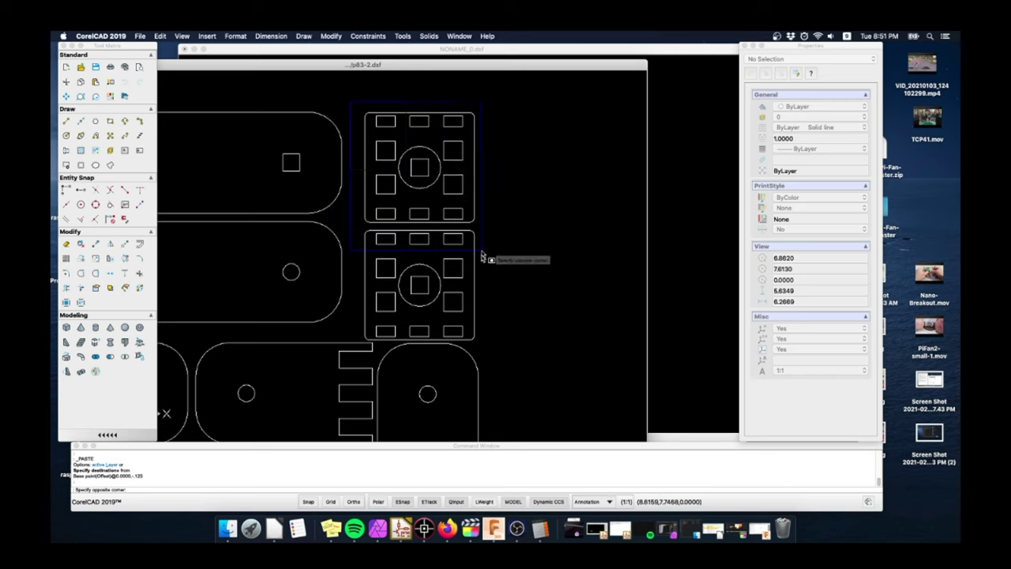
{"action": "left_click", "coordinate": [513, 351]}
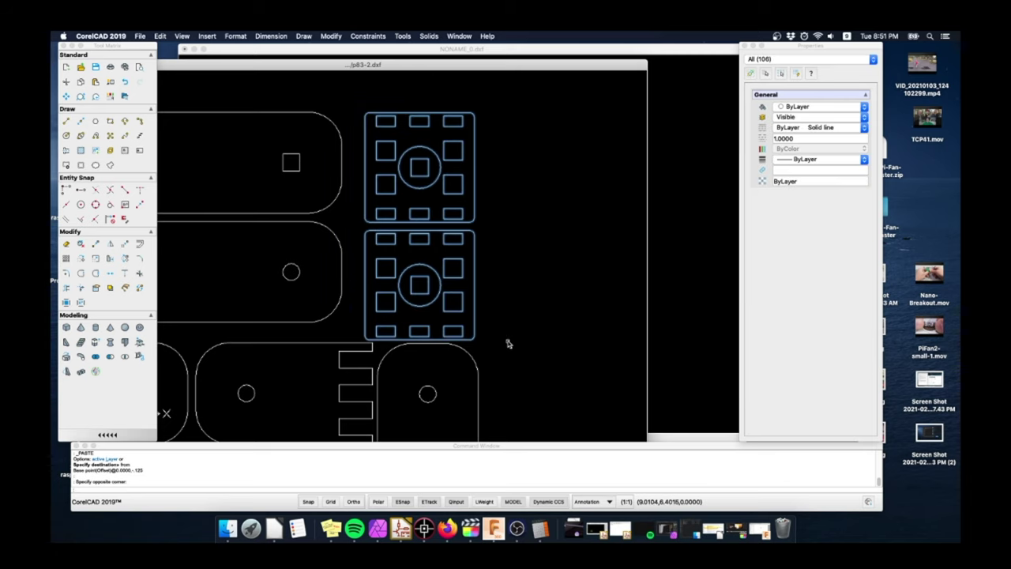
{"action": "type", "text": "m"}
{"action": "key", "text": "Return"}
- Shift both plates slightly, then delete the upper plate's centre circle
{"action": "left_click", "coordinate": [504, 334]}
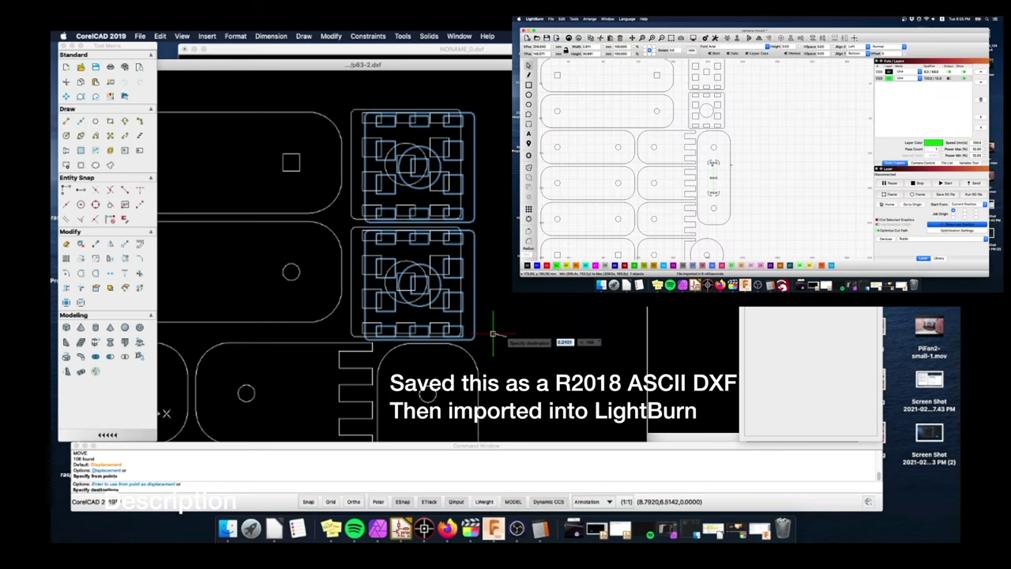
{"action": "left_click", "coordinate": [493, 334]}
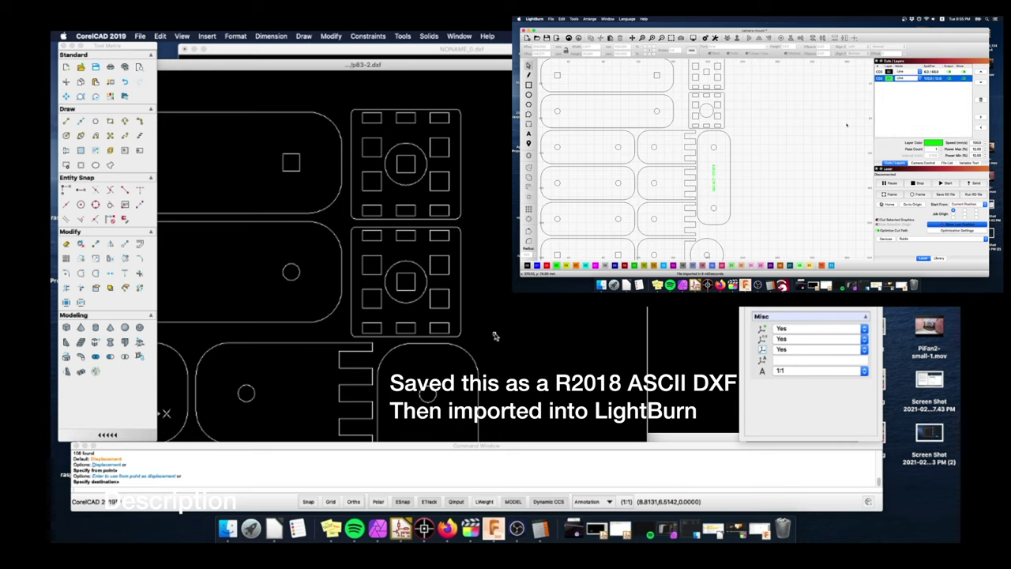
{"action": "left_click", "coordinate": [422, 180]}
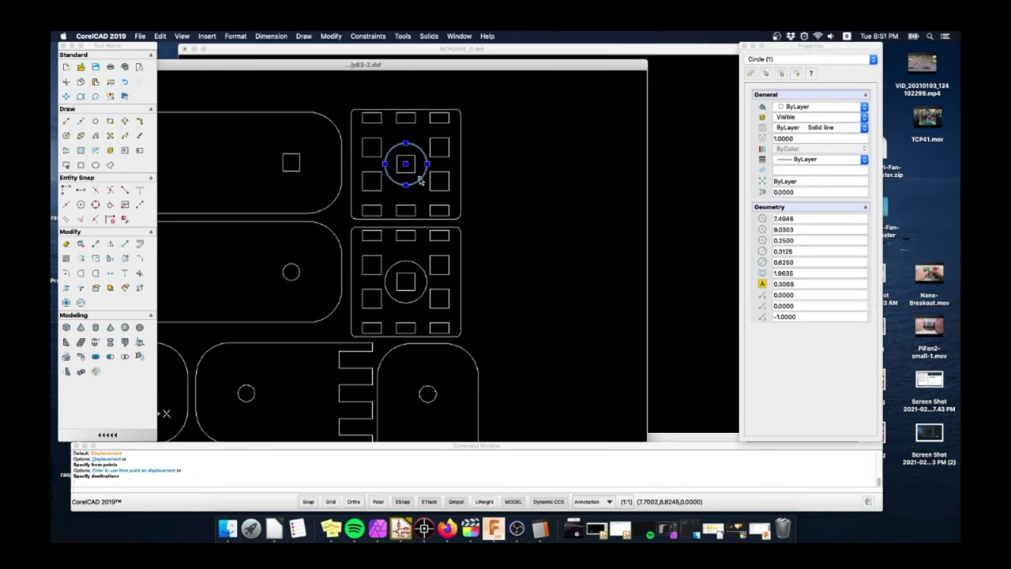
{"action": "key", "text": "Delete"}
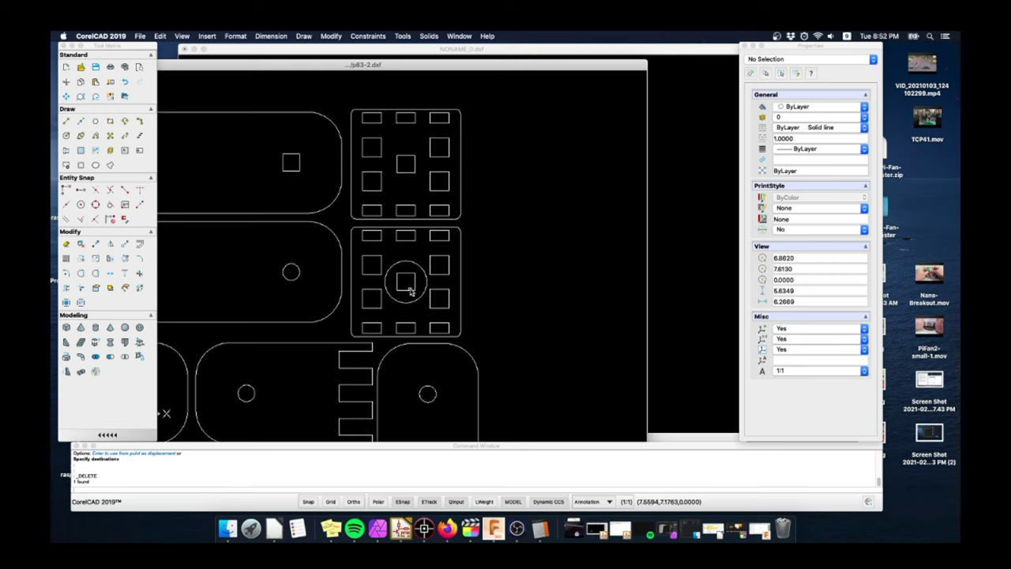